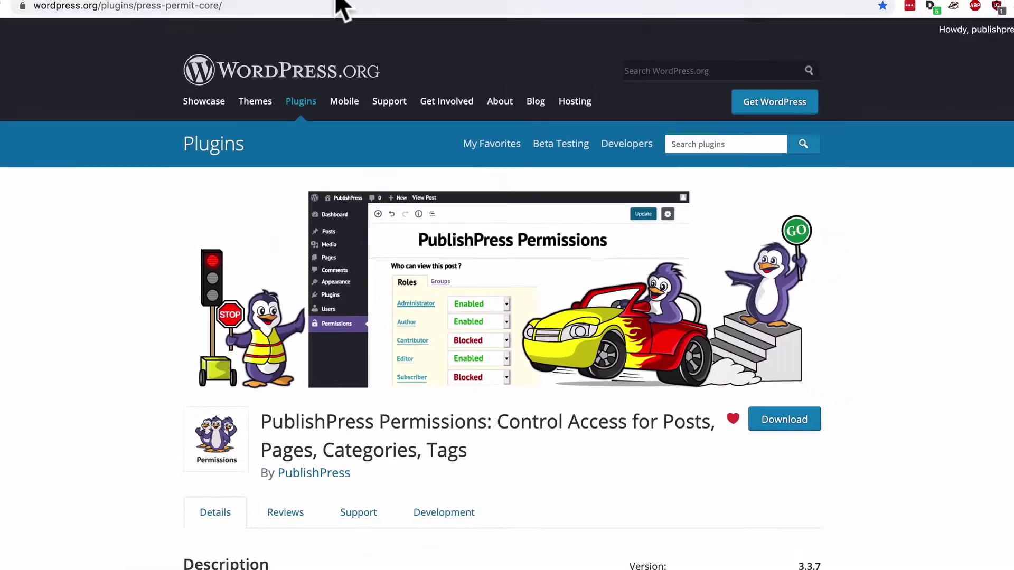
Search the plugin directory for 'permissions', then install and activate PublishPress Permissions.
click(355, 17)
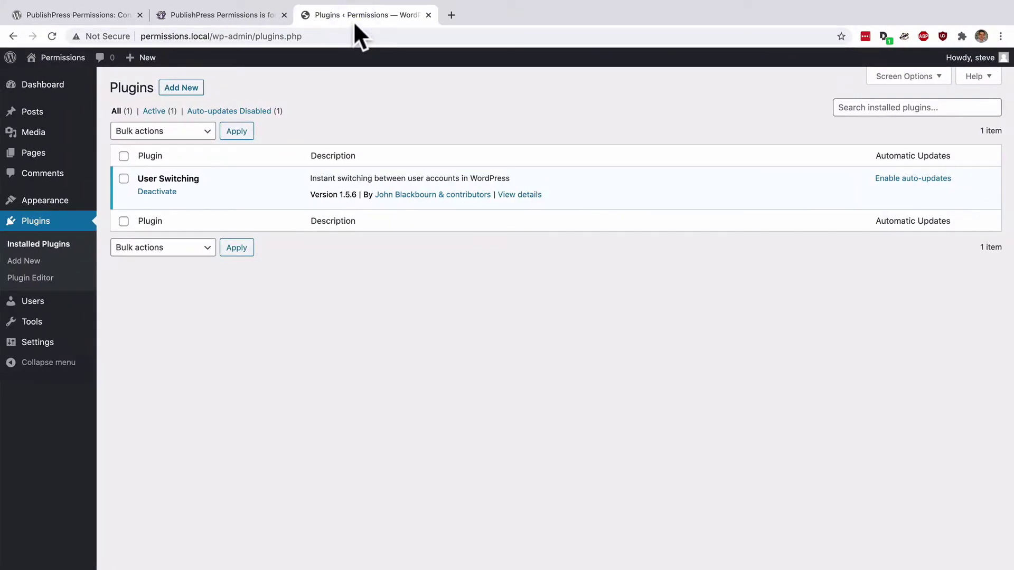
click(191, 91)
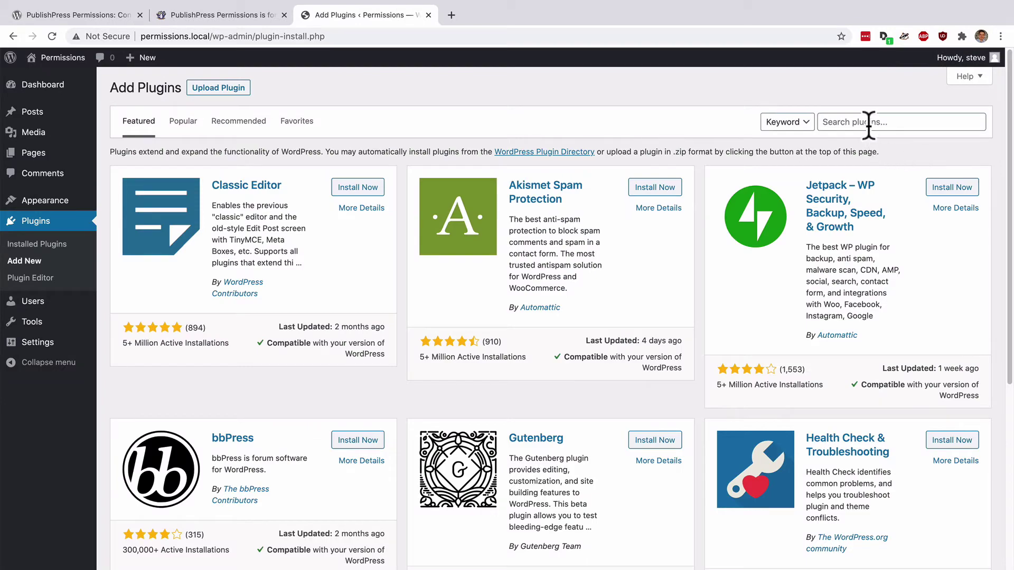
click(869, 122)
text(per)
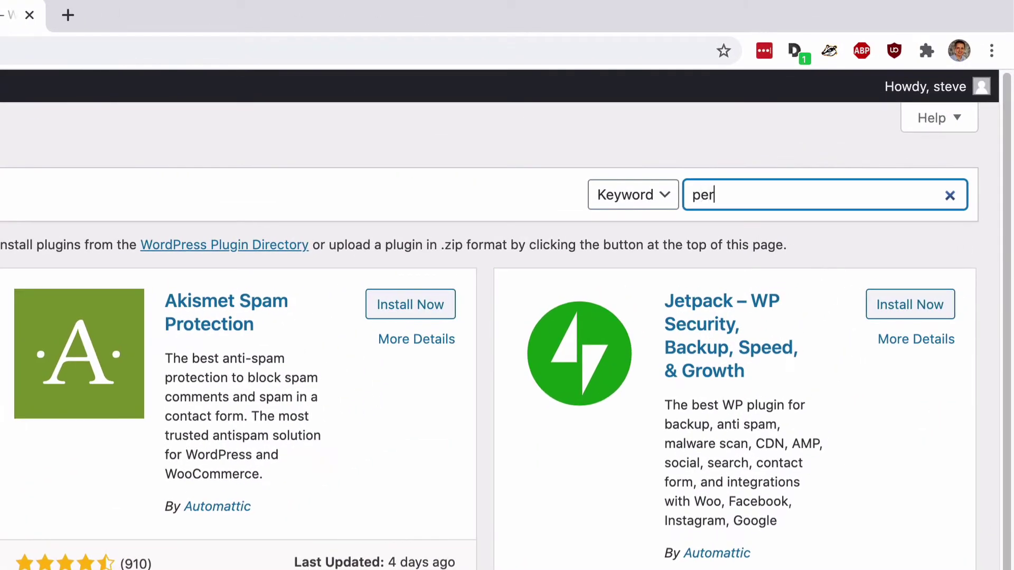
text(missions)
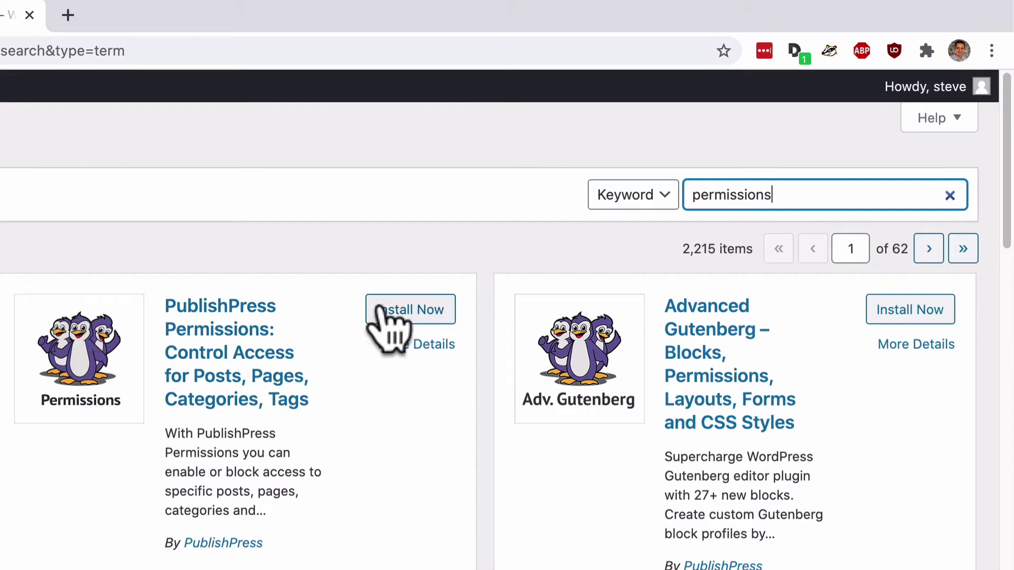
click(412, 309)
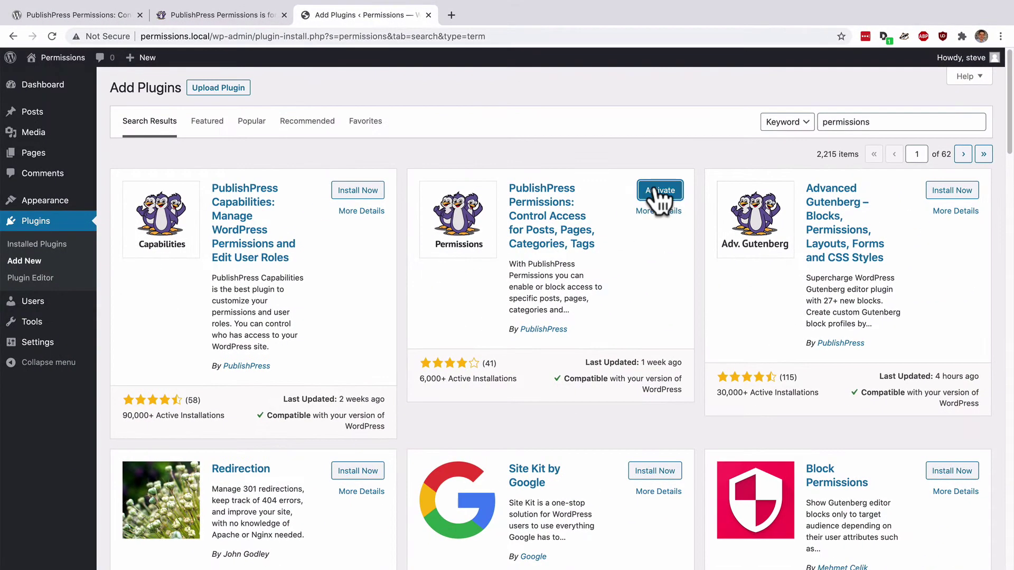
click(438, 296)
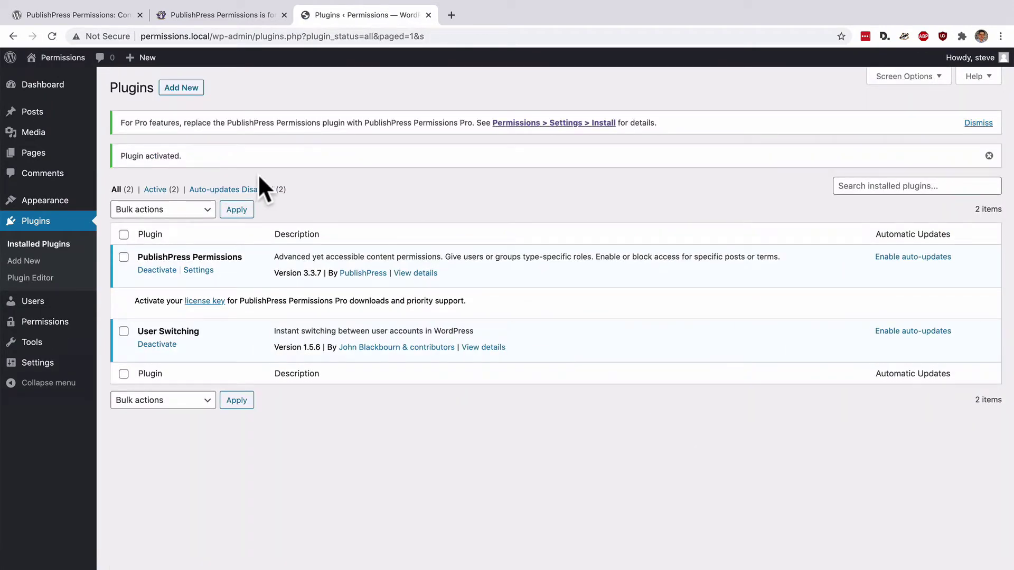
Open 'Quisquam aut totam totam' from All Posts and scroll to its Read and Edit permission boxes.
click(38, 117)
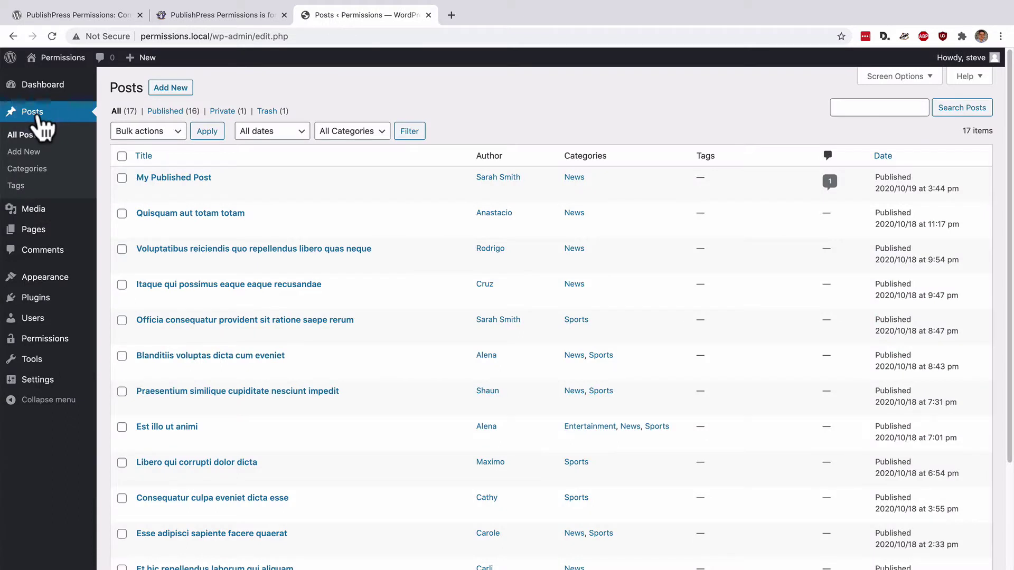
click(39, 118)
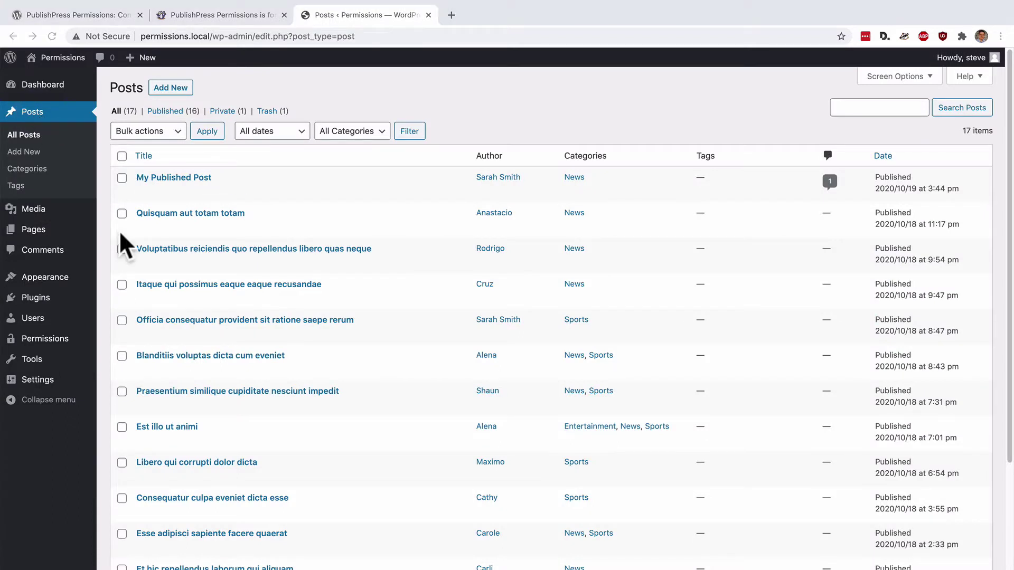
mouse_move(152, 235)
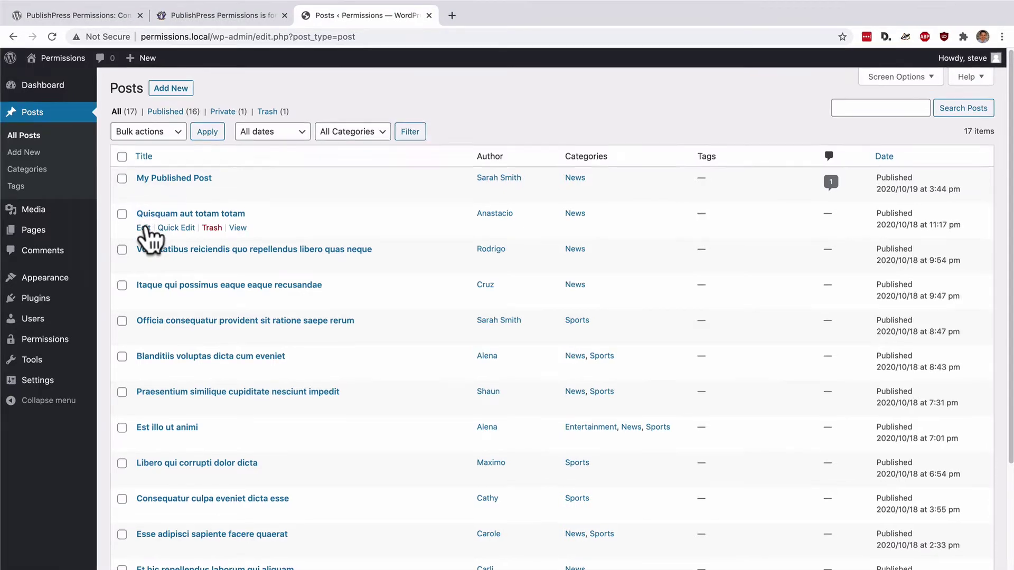
click(143, 227)
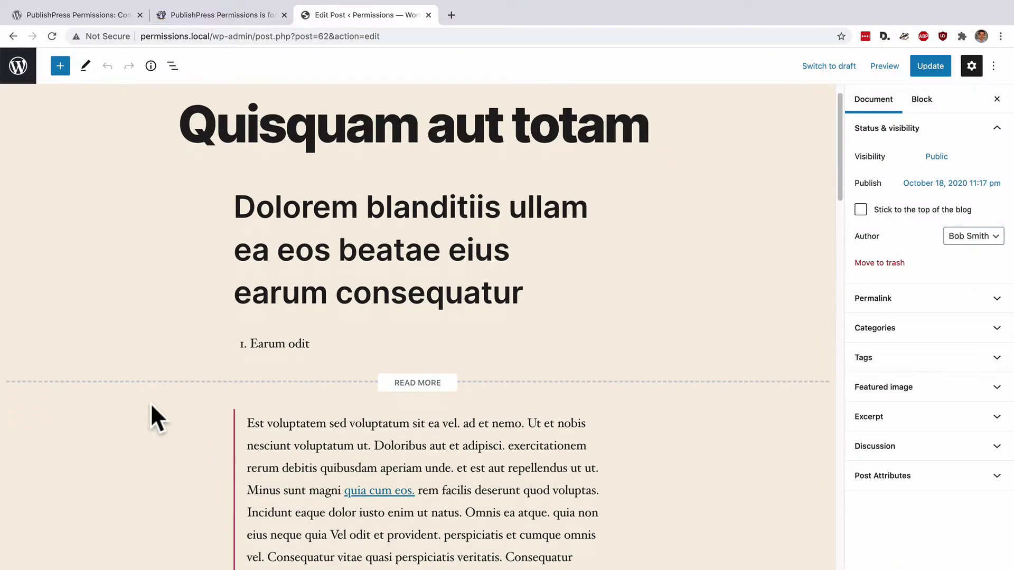
scroll(150, 404, down, 20)
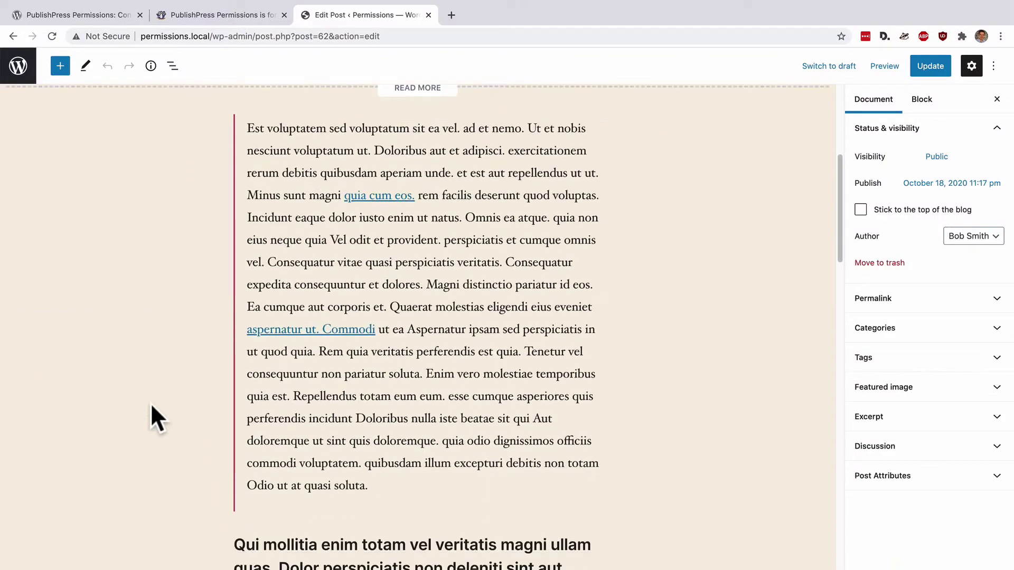
scroll(151, 406, down, 15)
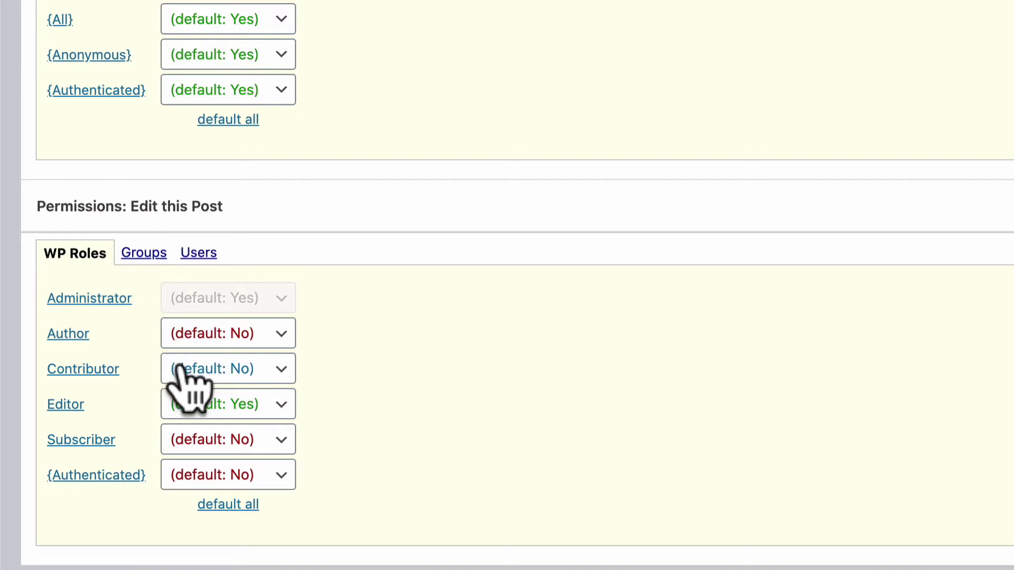
Set Contributor to Enabled under Permissions: Edit this Post.
click(185, 378)
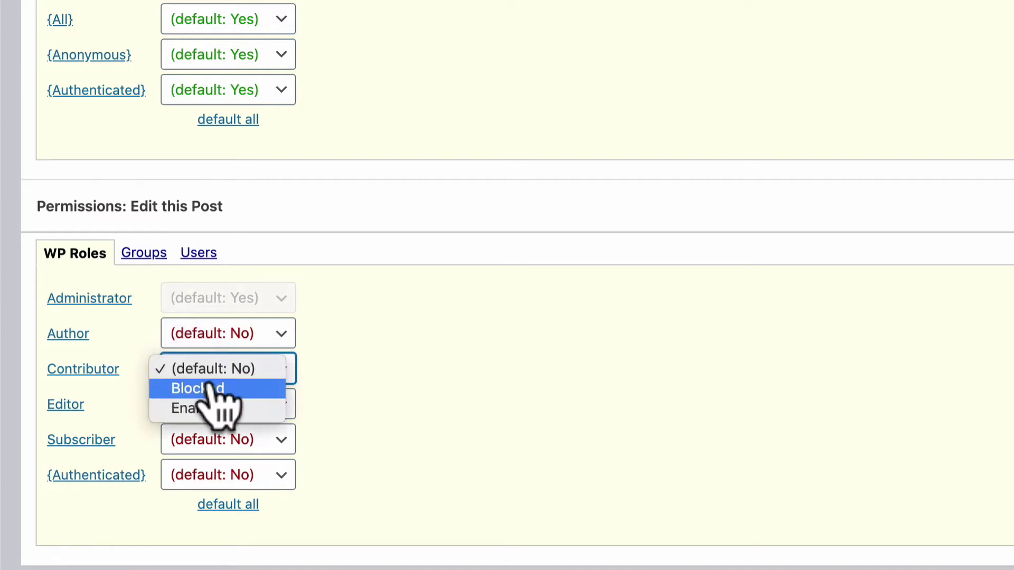
click(203, 408)
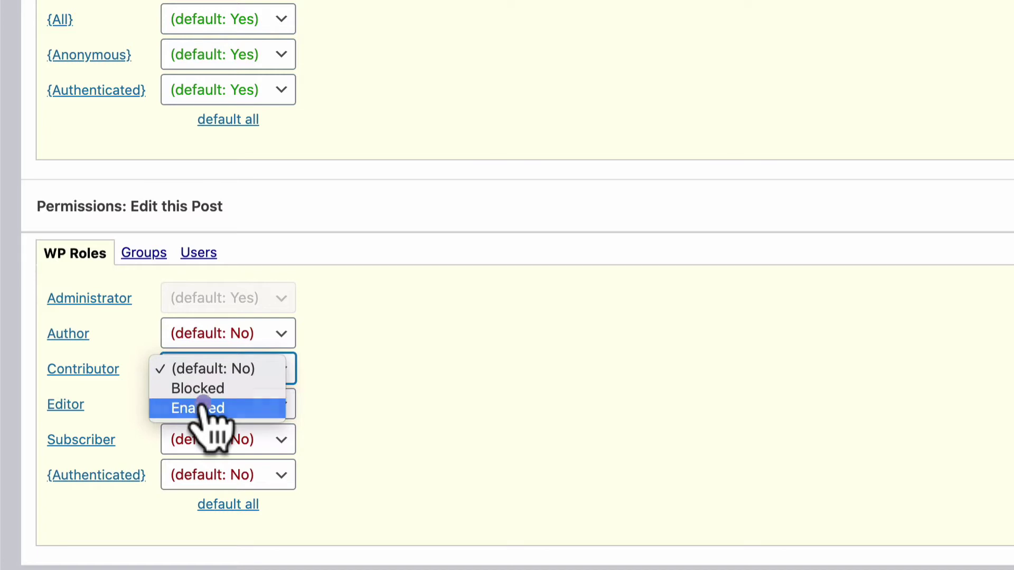
click(415, 368)
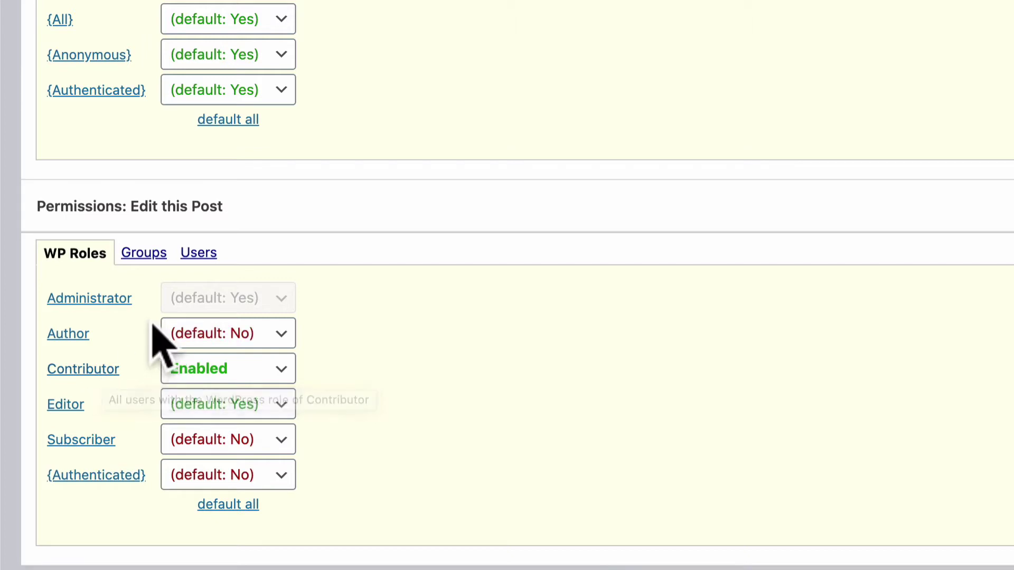
On the Users tab, search 'ama' and grant the found user editing permission for this post.
click(198, 254)
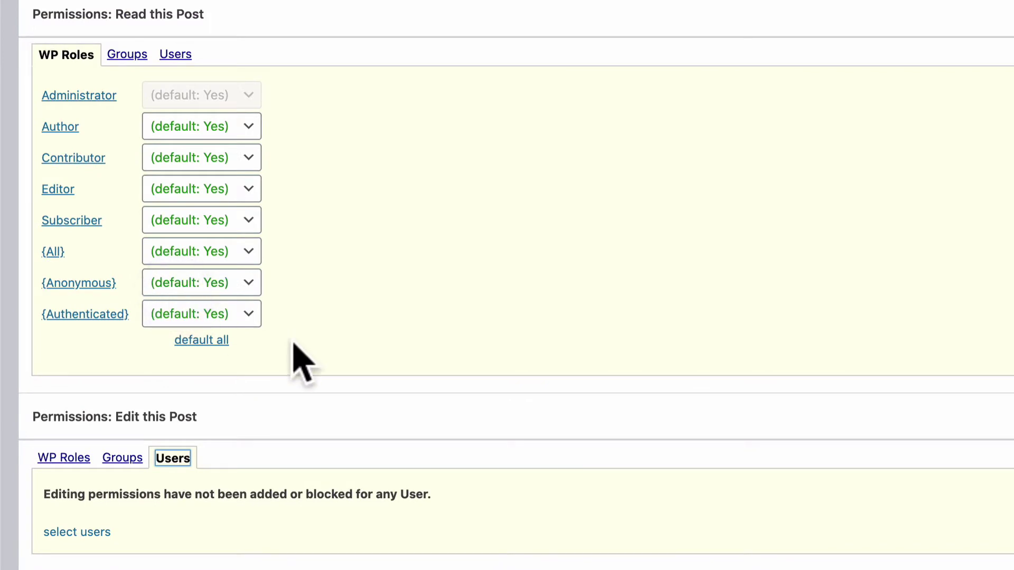
click(74, 532)
scroll(158, 493, down, 3)
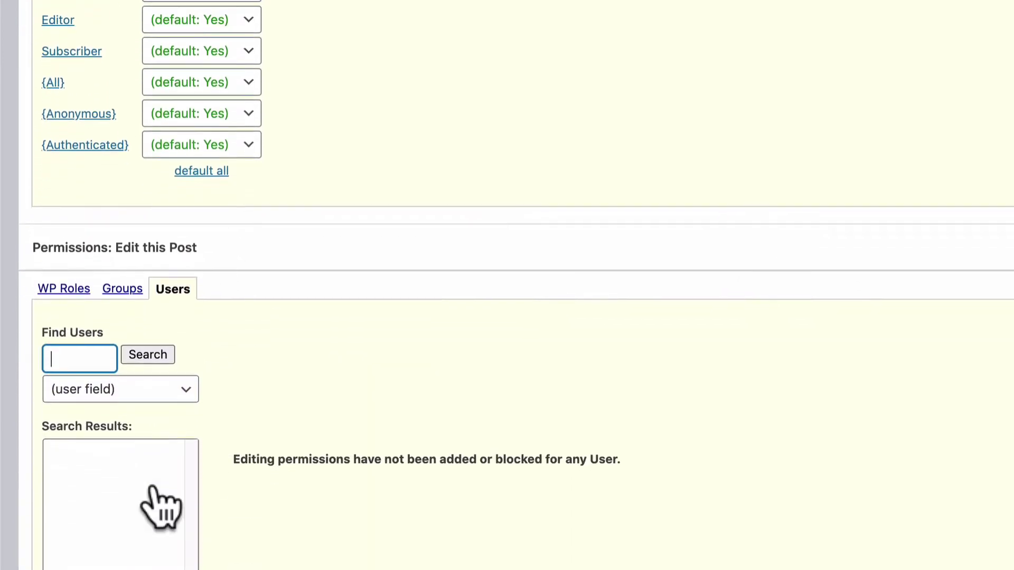
text(ama)
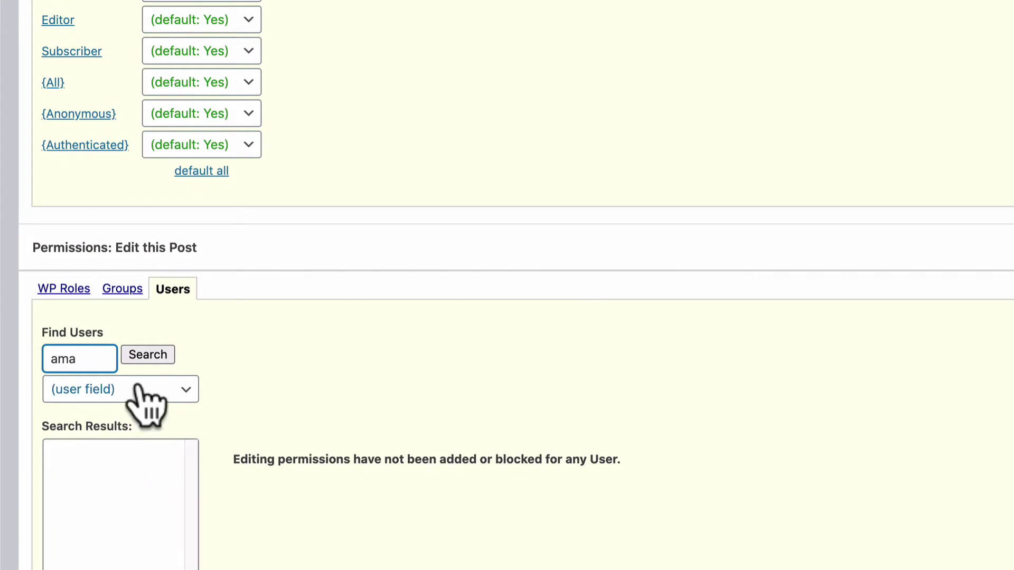
click(147, 356)
scroll(108, 430, down, 1)
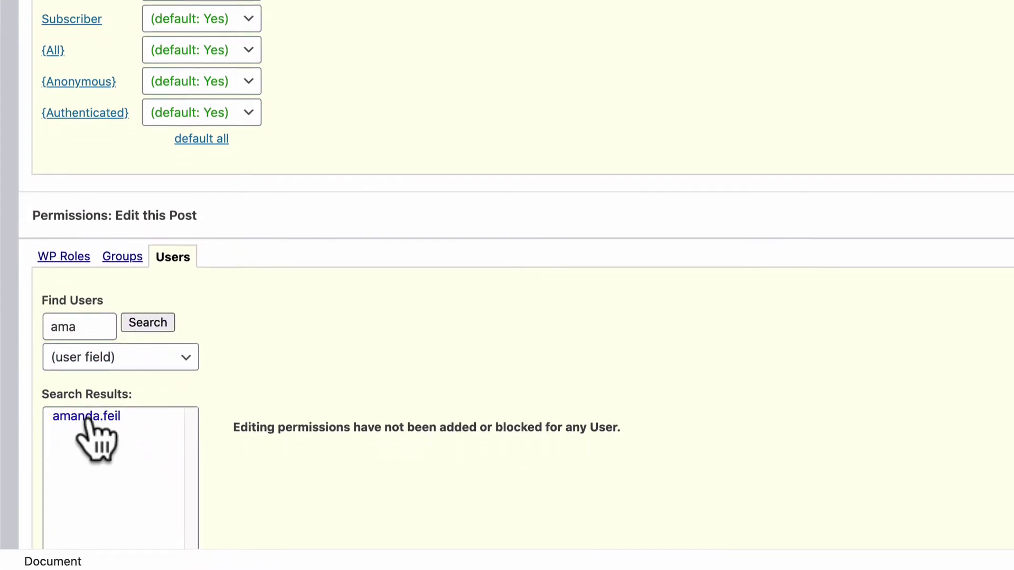
click(87, 412)
scroll(296, 427, down, 2)
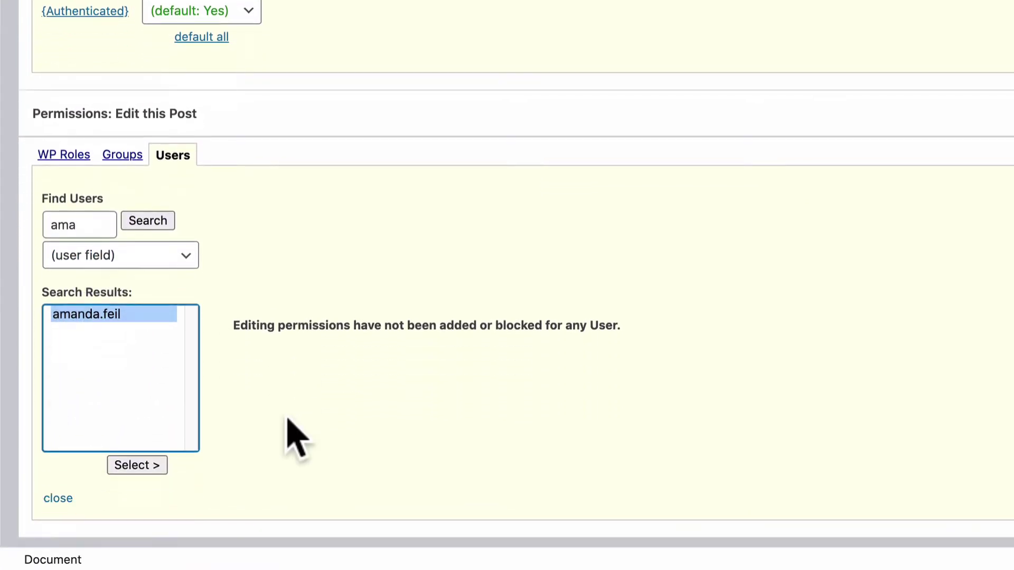
click(148, 465)
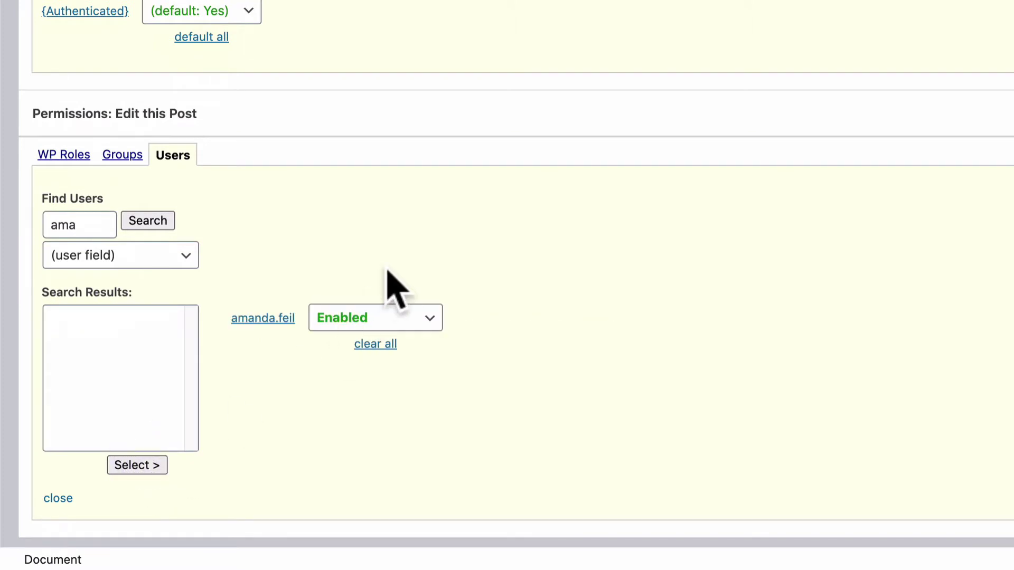
click(70, 154)
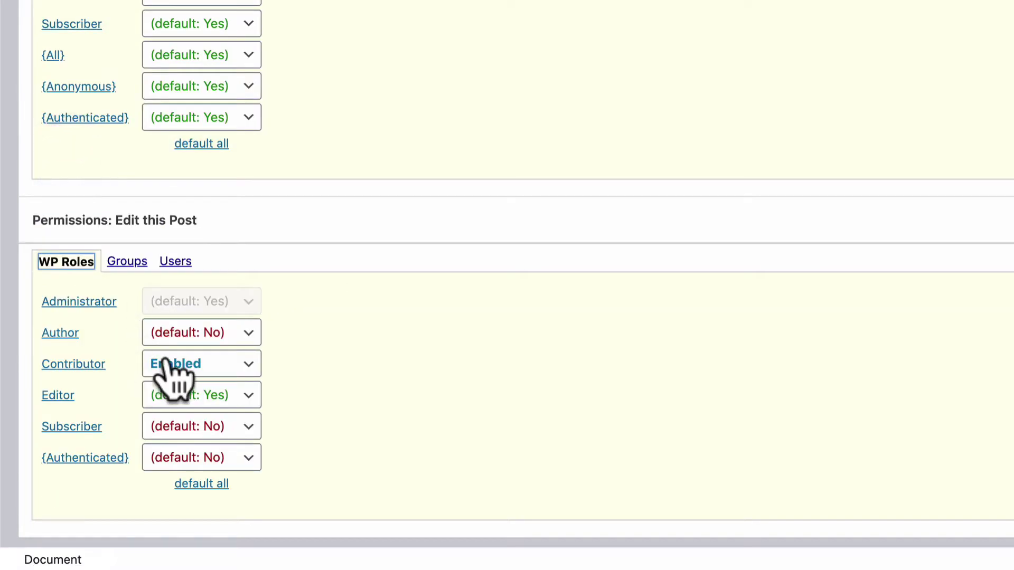
Update the post, recheck the per-user editing access, and return to the posts list.
click(921, 66)
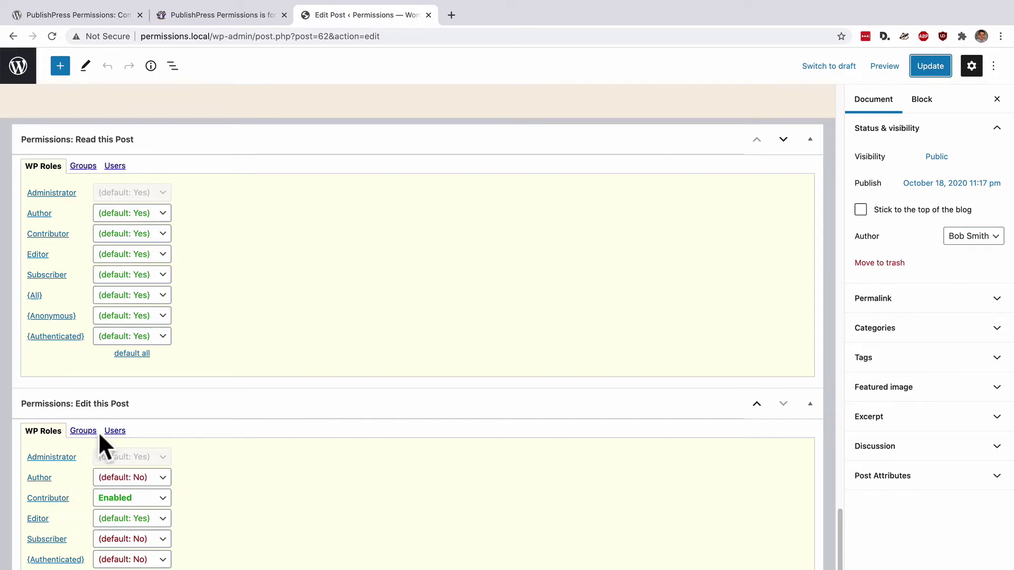
click(114, 430)
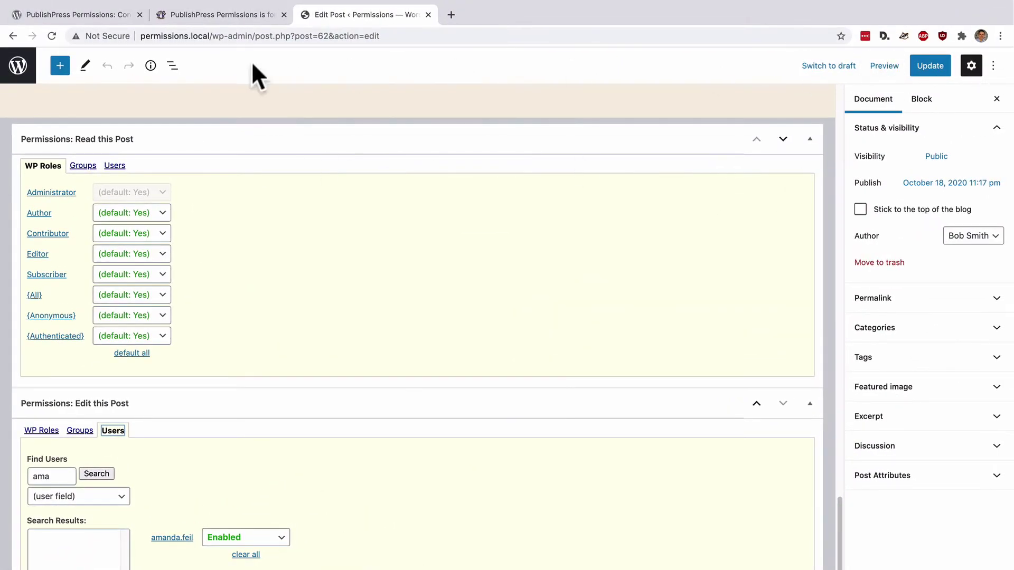
click(19, 67)
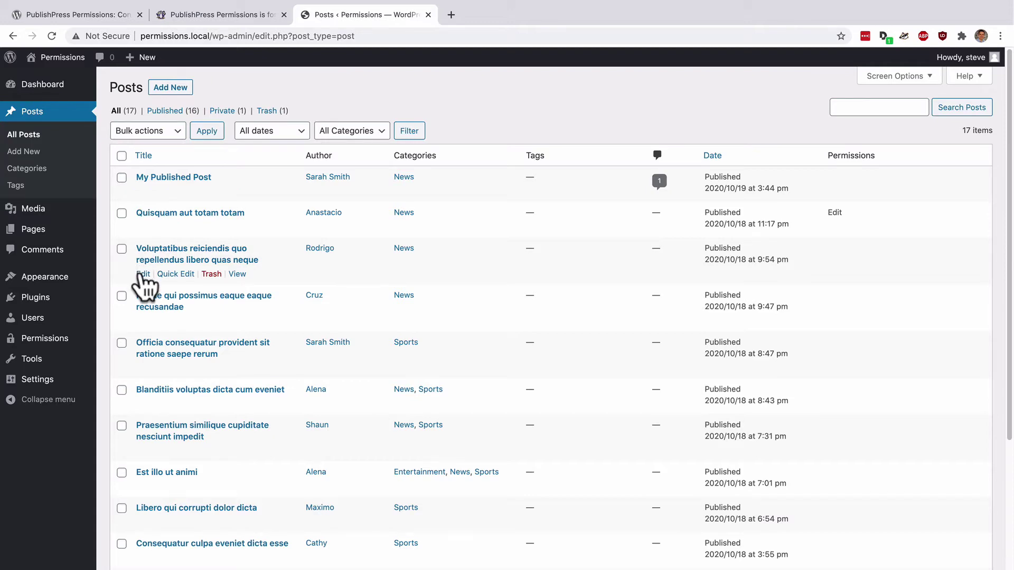
Open the third post and block Authors, Contributors and Editors from reading it.
click(144, 274)
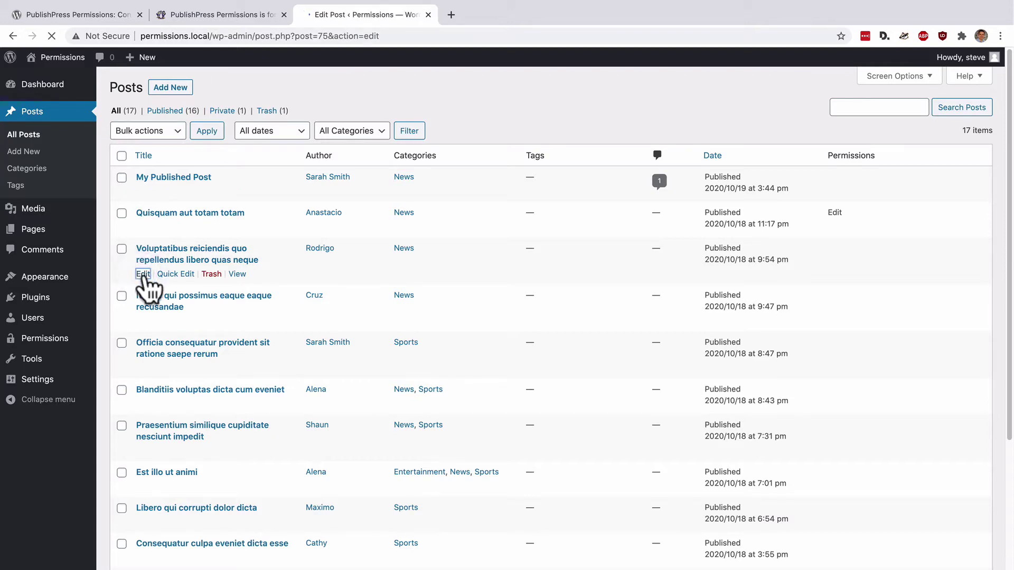
scroll(229, 307, down, 20)
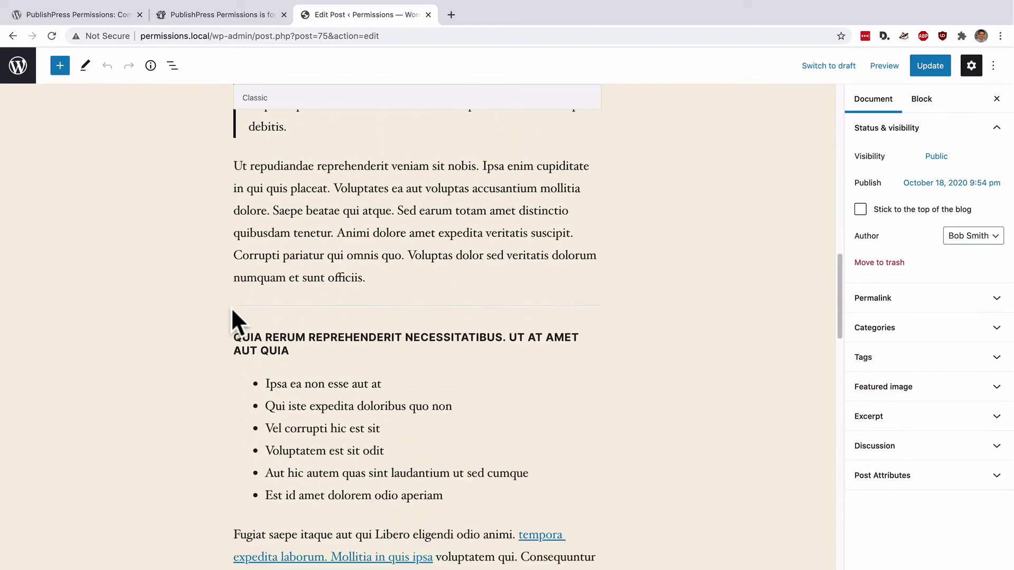
scroll(232, 323, down, 15)
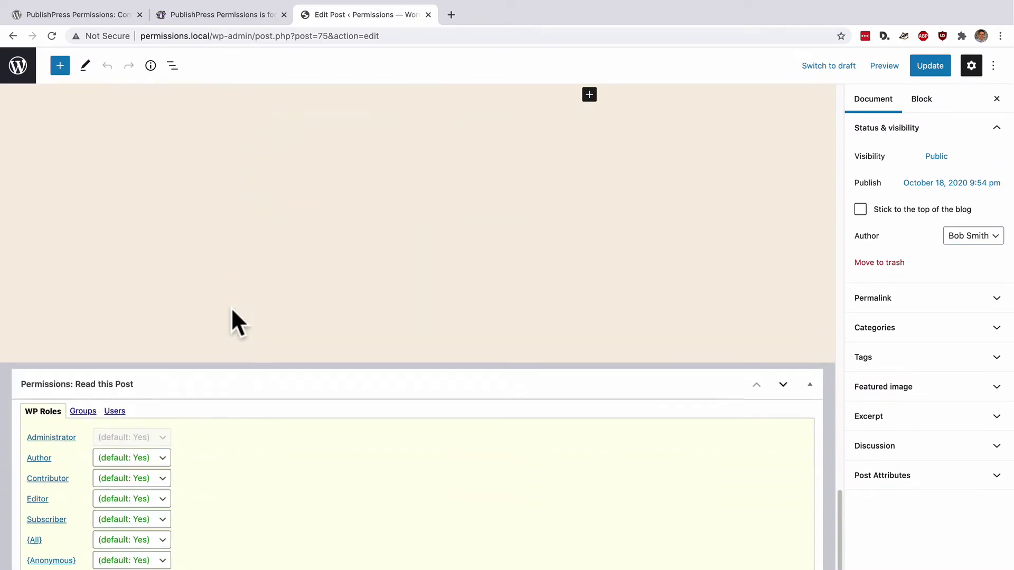
scroll(232, 312, down, 5)
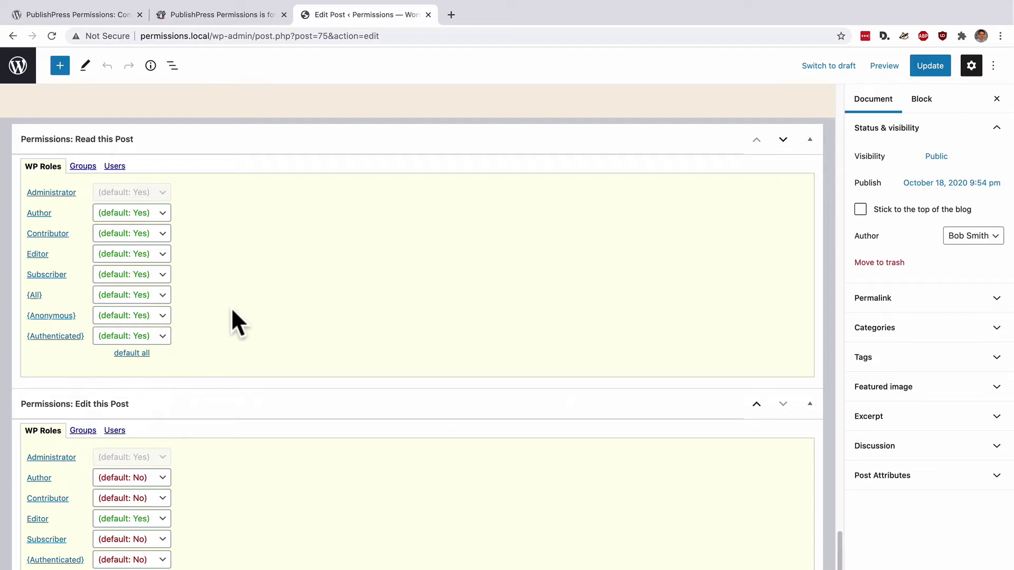
click(137, 212)
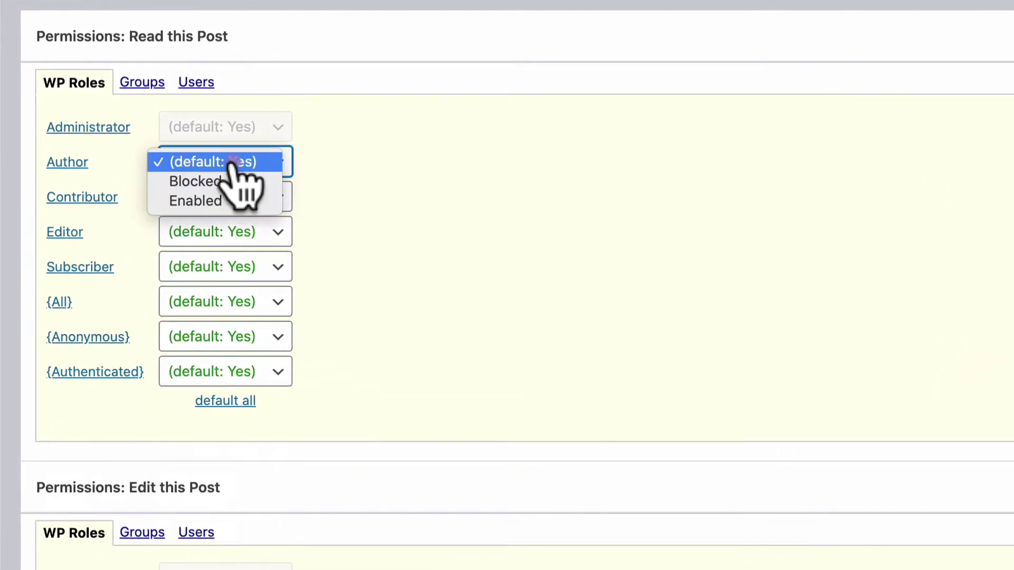
click(213, 182)
click(205, 203)
click(199, 218)
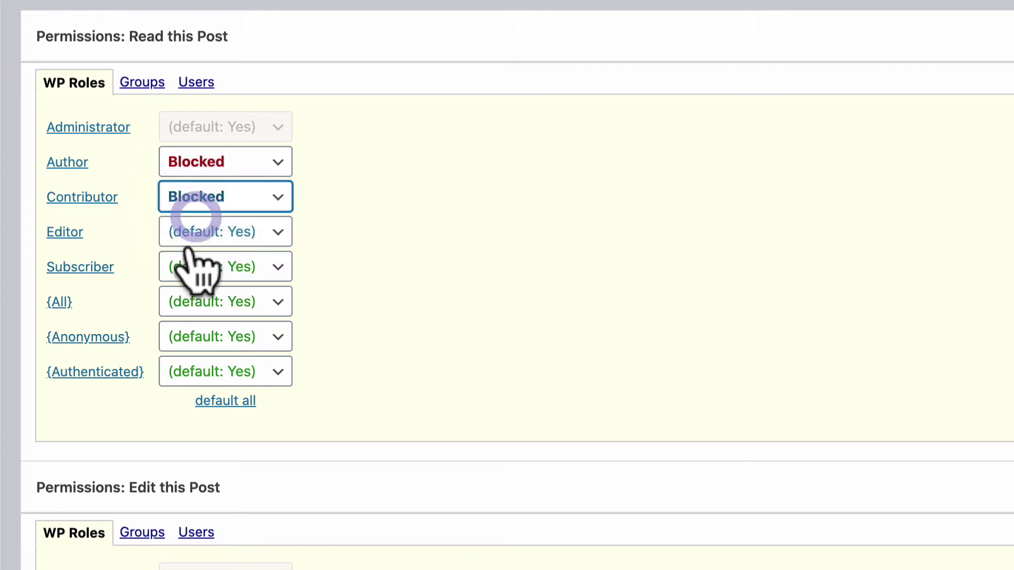
click(193, 239)
click(189, 252)
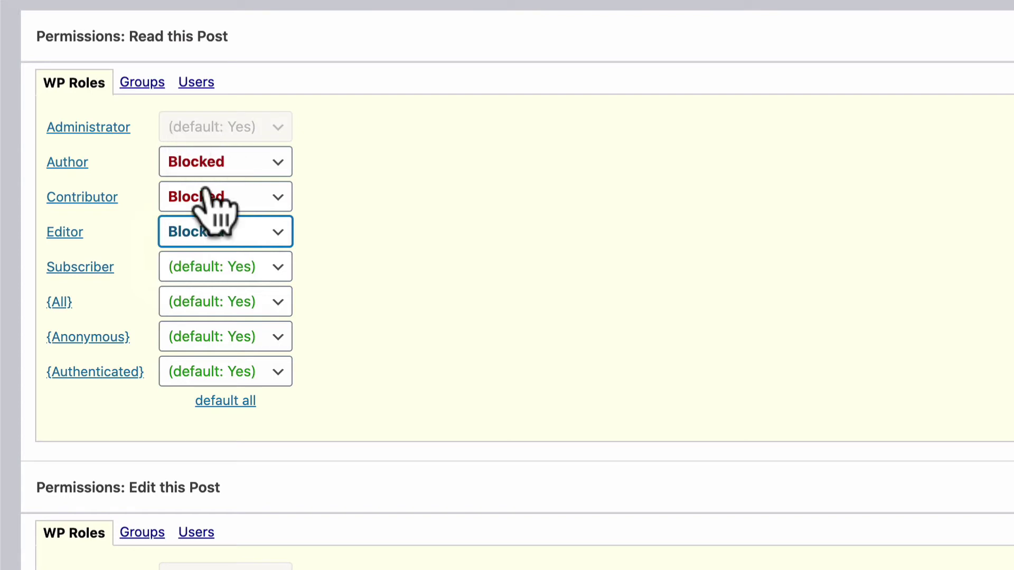
Block Subscribers, {All}, {Anonymous} and {Authenticated} from reading this post.
click(210, 268)
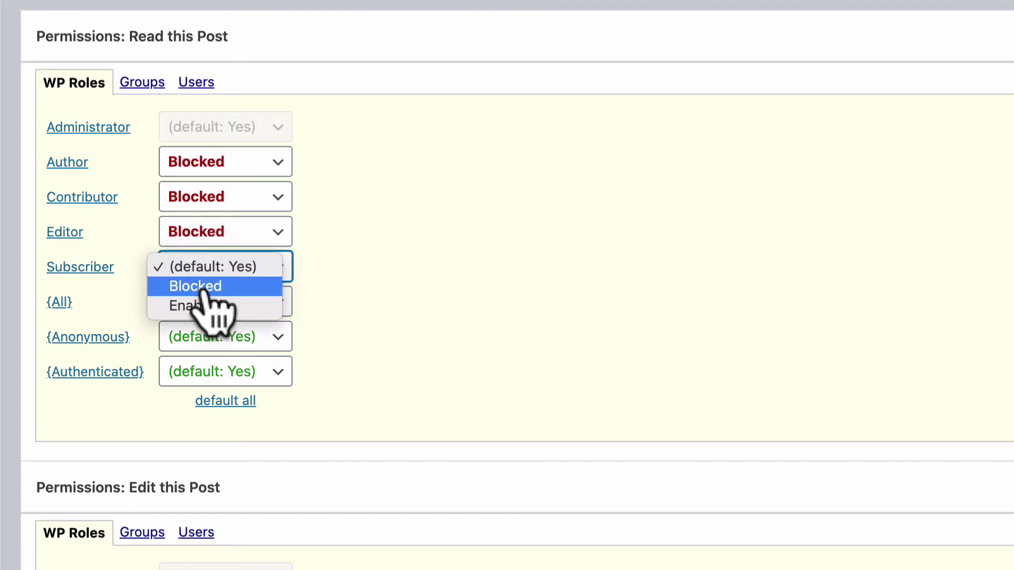
click(205, 287)
click(210, 305)
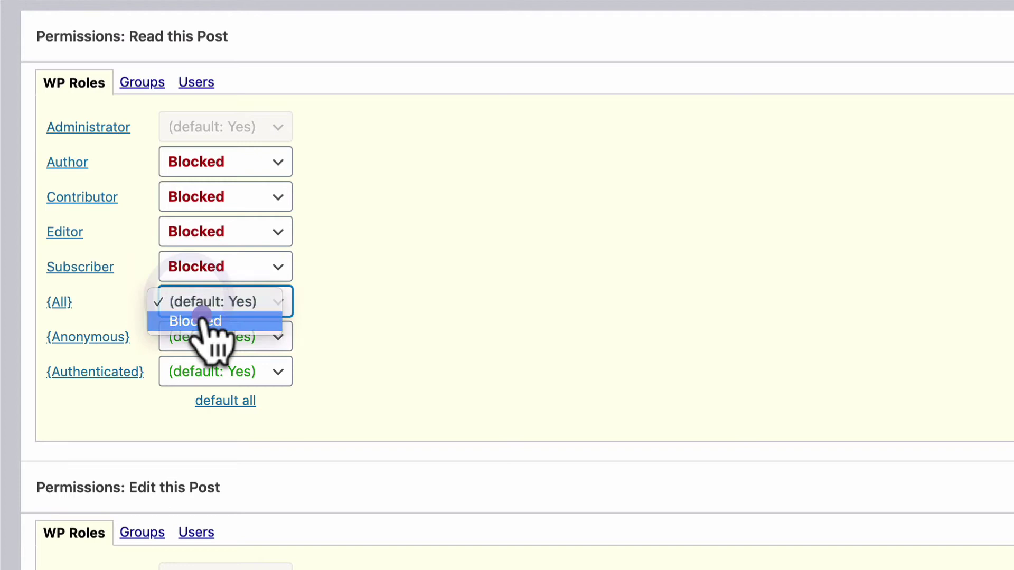
click(207, 320)
click(204, 338)
click(197, 356)
click(204, 372)
click(201, 391)
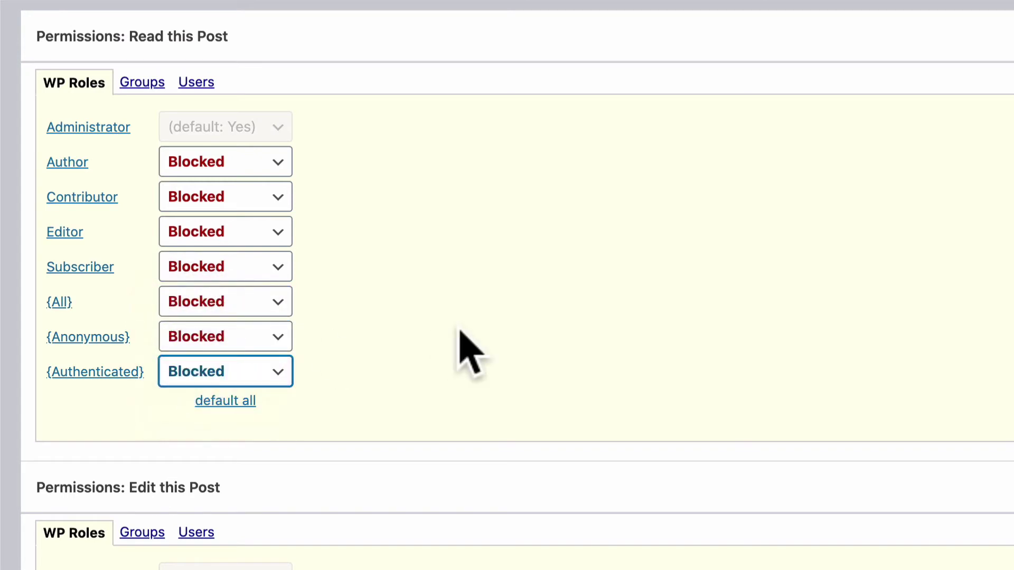
Set Editor to Blocked under Edit this Post.
scroll(222, 369, down, 5)
click(222, 376)
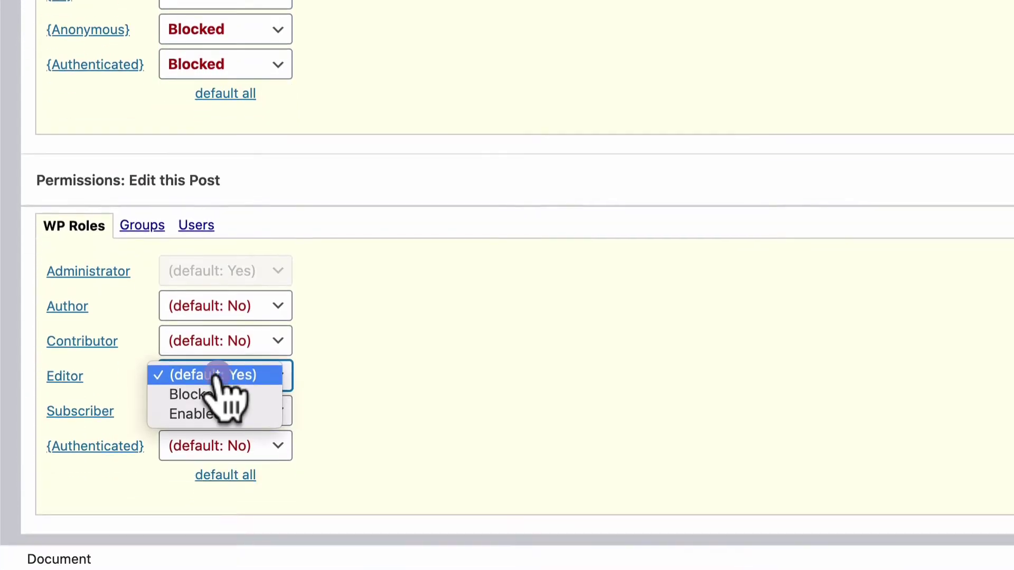
click(214, 394)
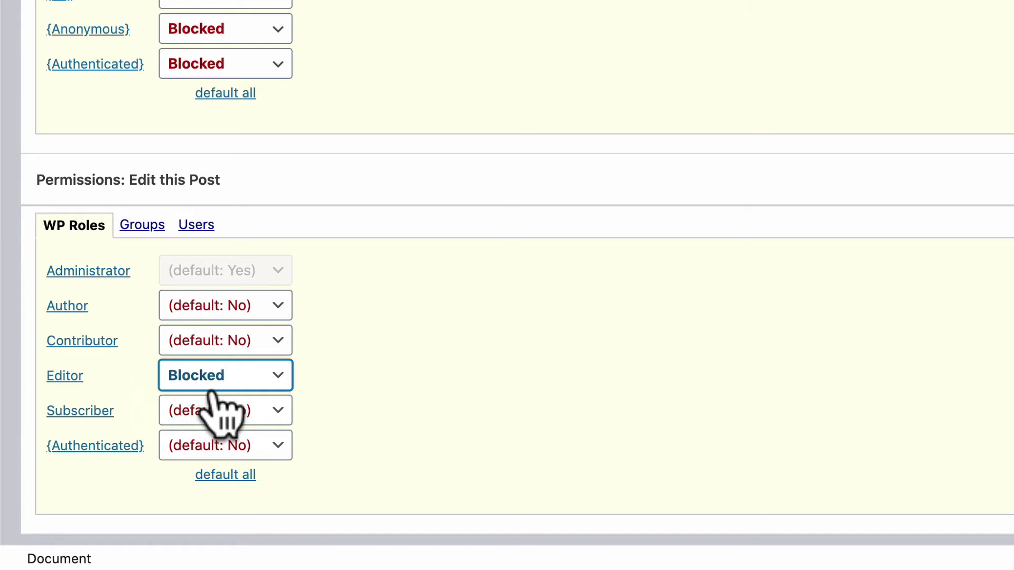
click(404, 331)
Retitle the post 'Administrator-only post' and update it.
scroll(237, 489, up, 3)
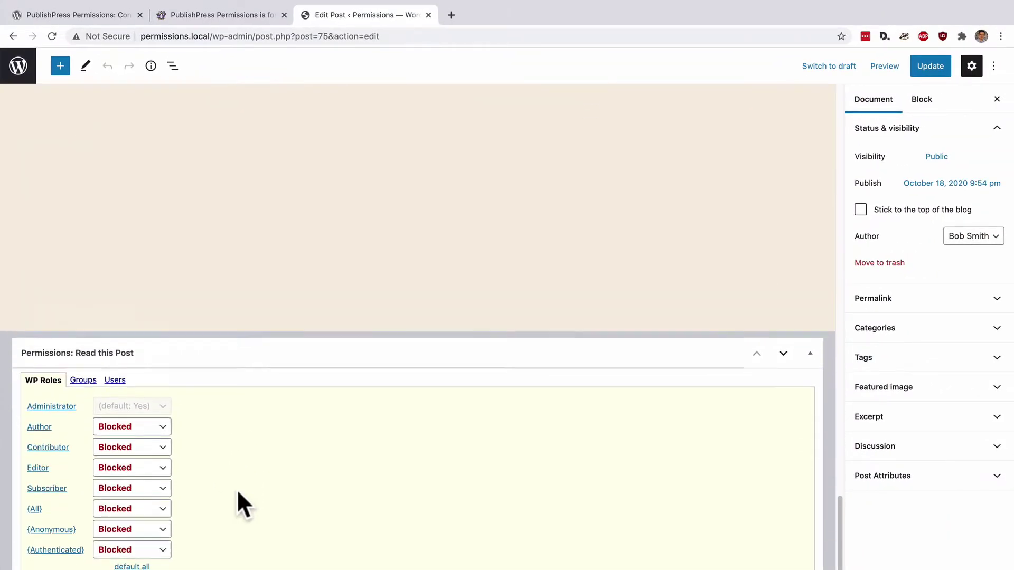
scroll(278, 344, up, 15)
scroll(282, 342, up, 10)
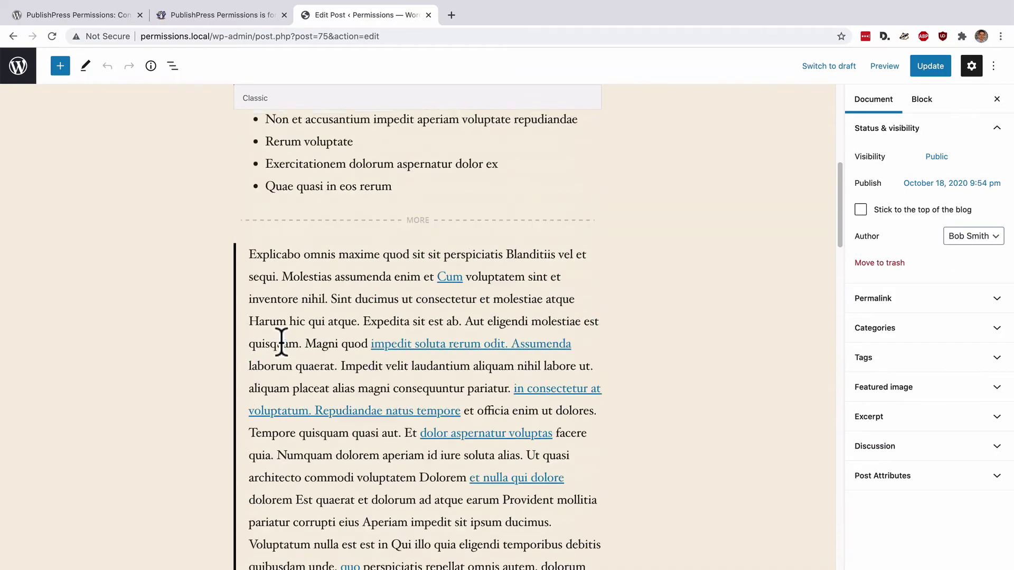
scroll(524, 235, up, 3)
drag(566, 292, 155, 167)
text(Admin)
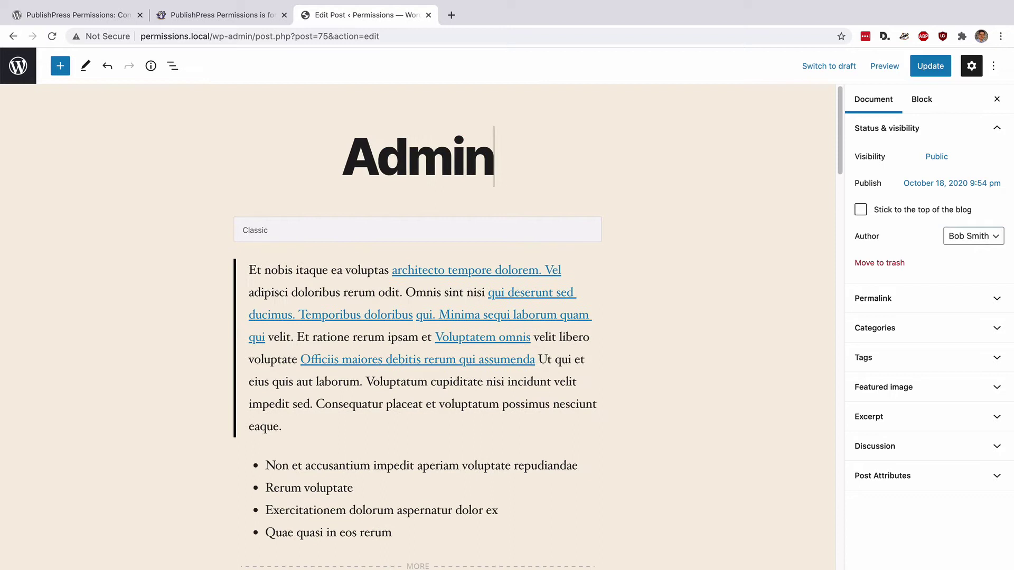
text(istrator-only post)
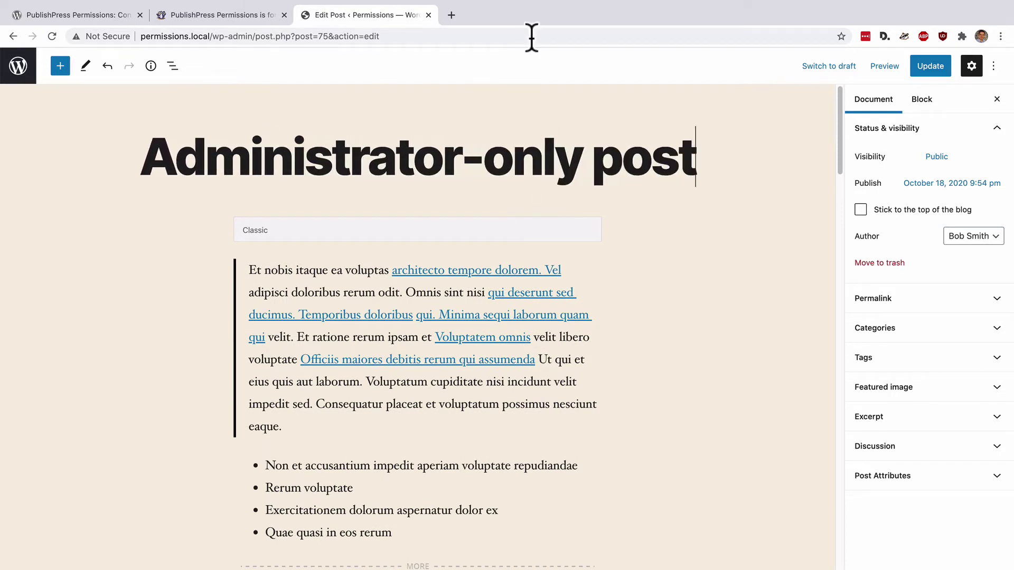
click(936, 70)
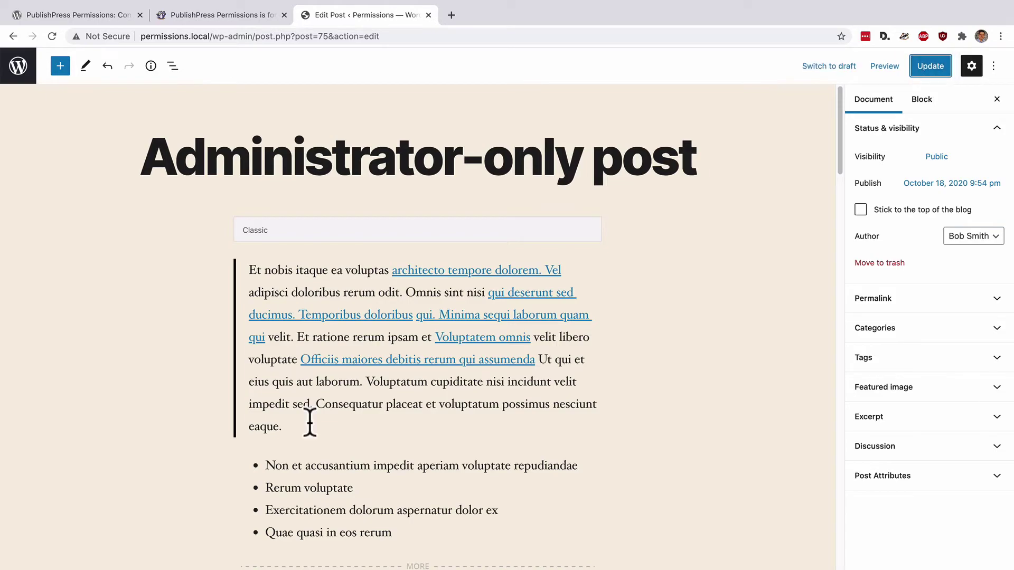
scroll(310, 423, down, 15)
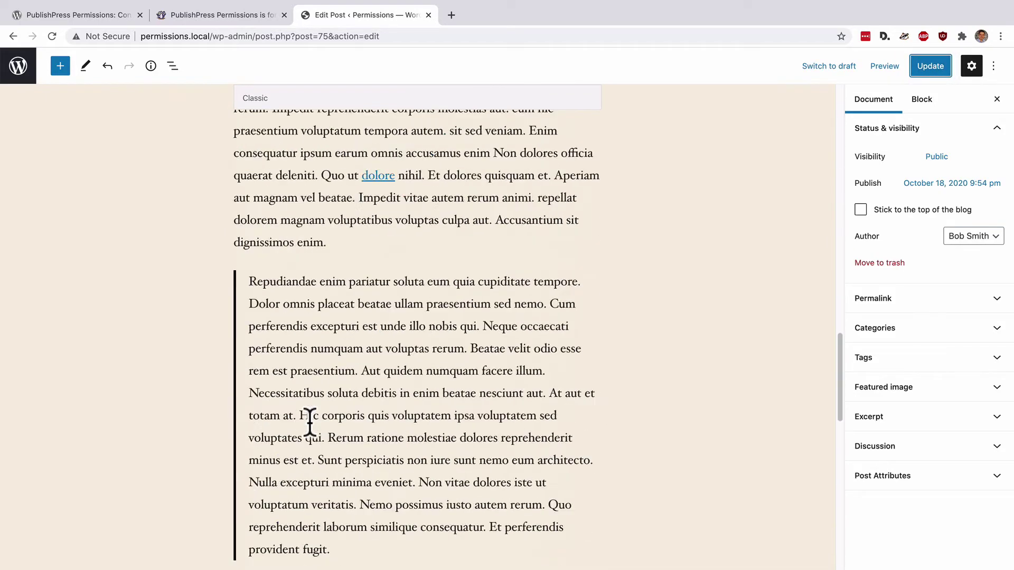
scroll(310, 423, down, 15)
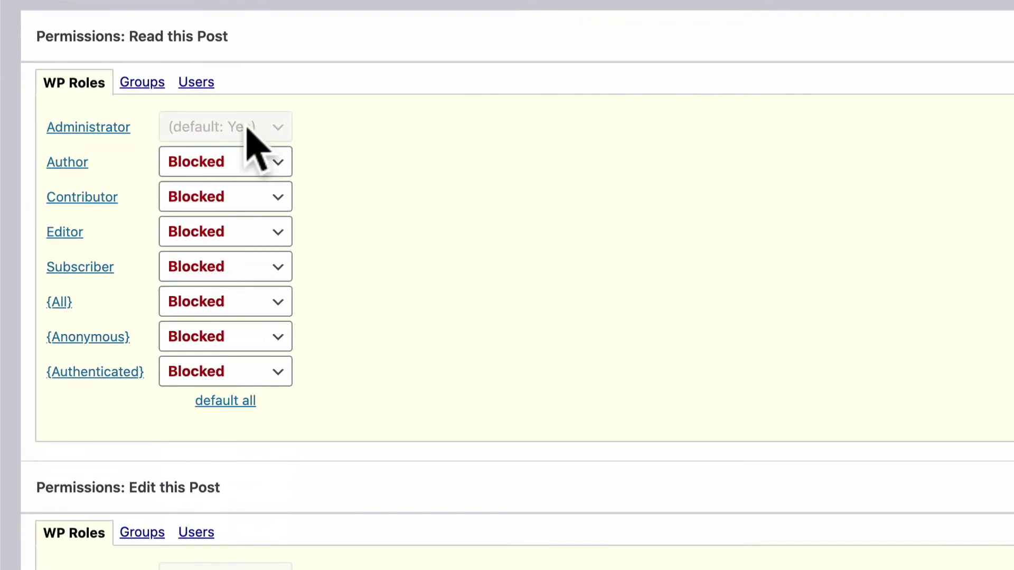
scroll(507, 381, down, 5)
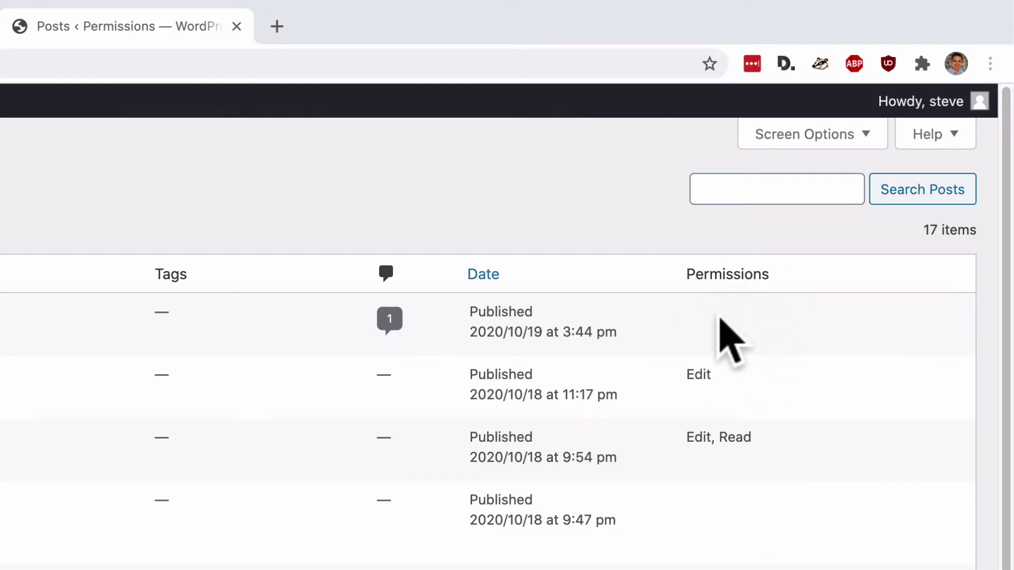
Highlight the 'Edit' and 'Edit, Read' Permissions entries on the second and third posts.
click(689, 375)
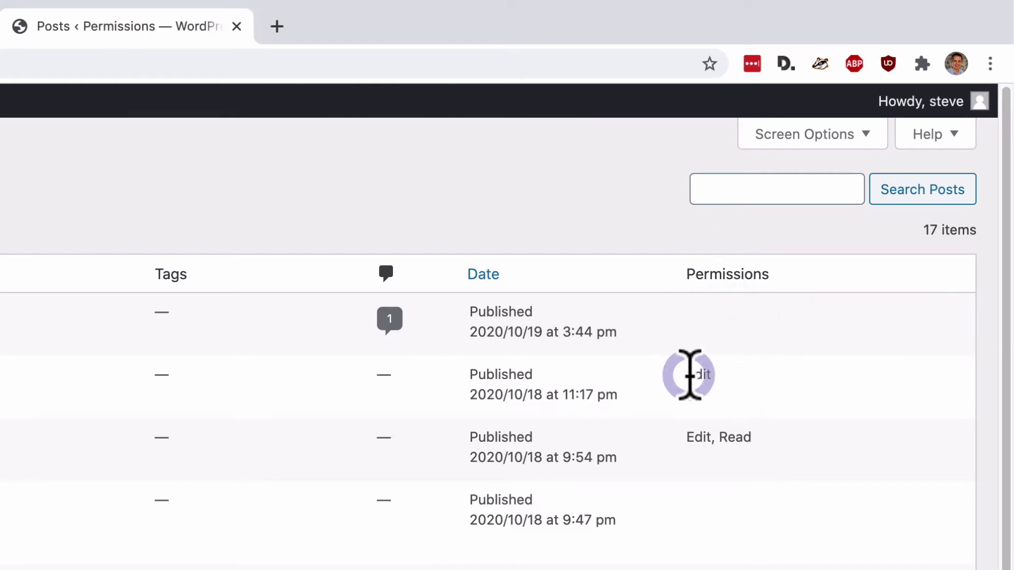
double_click(689, 375)
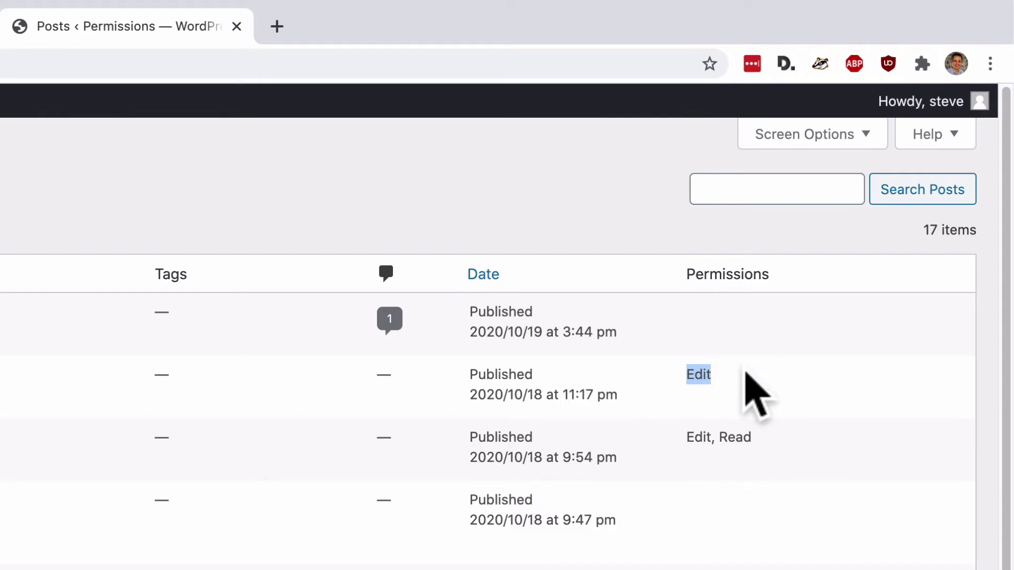
drag(694, 437, 721, 438)
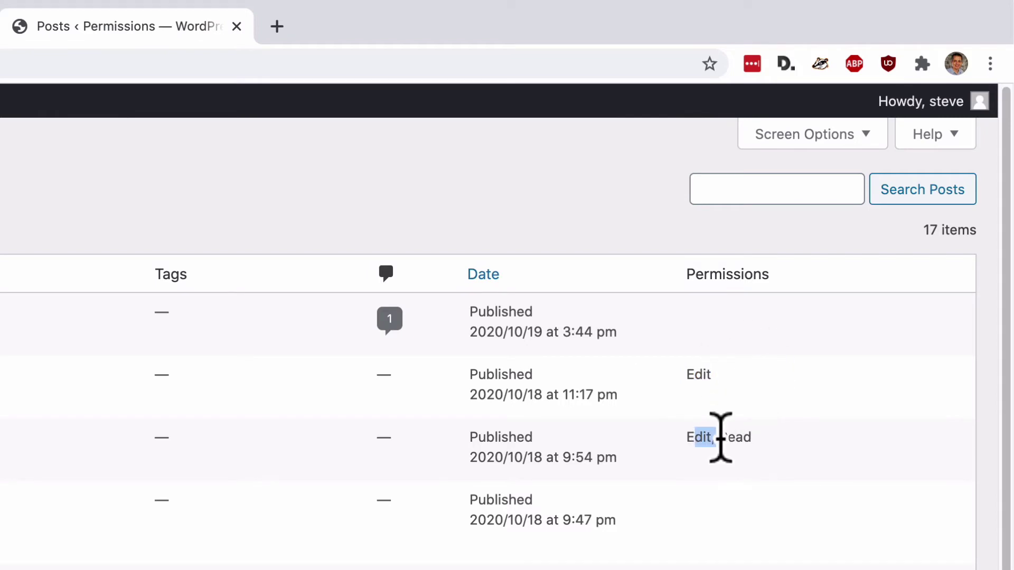
click(721, 437)
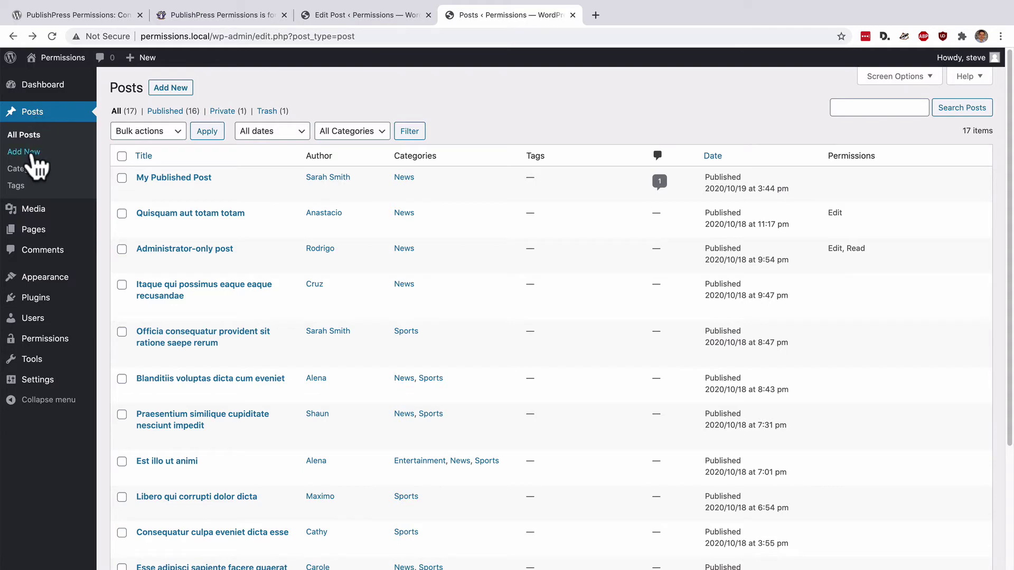
Open the Entertainment category and block Editors from editing its posts and sub-category posts.
click(25, 170)
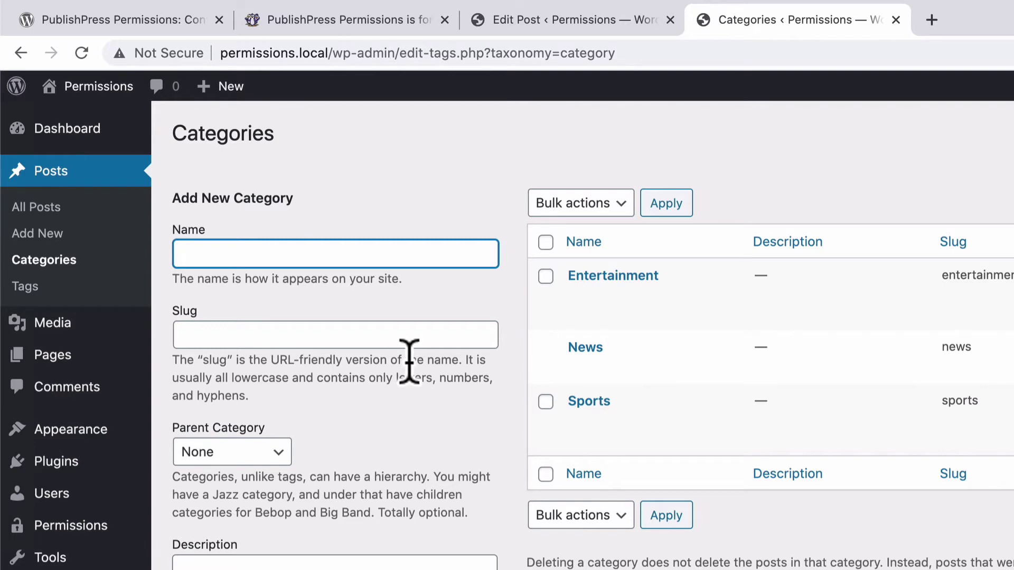
mouse_move(570, 306)
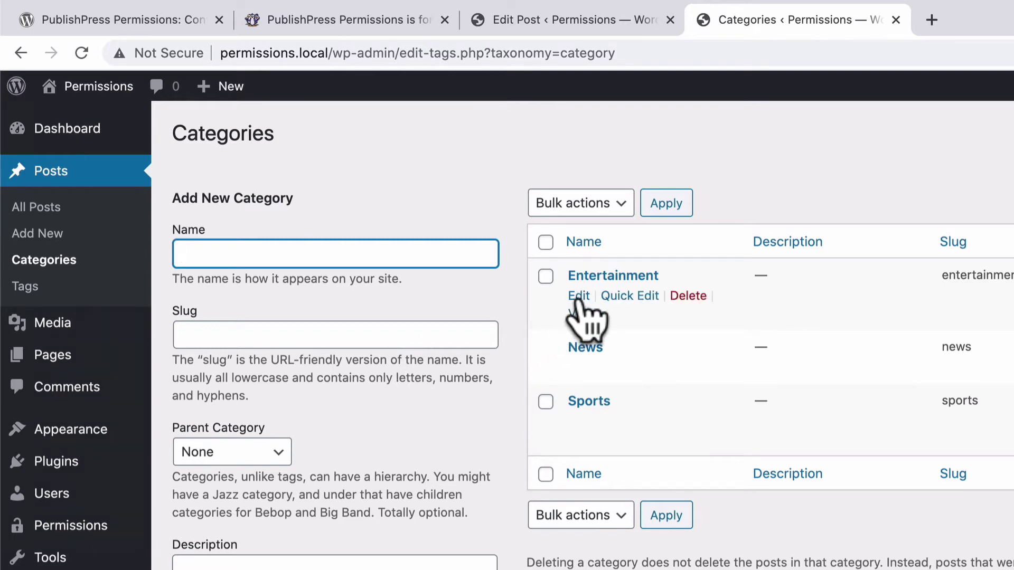
click(579, 297)
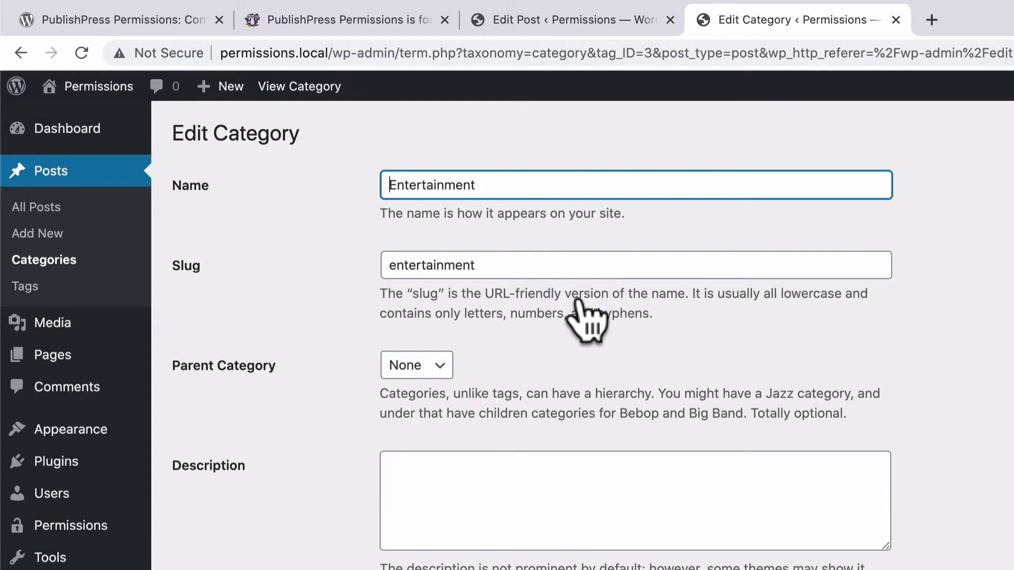
scroll(928, 486, down, 6)
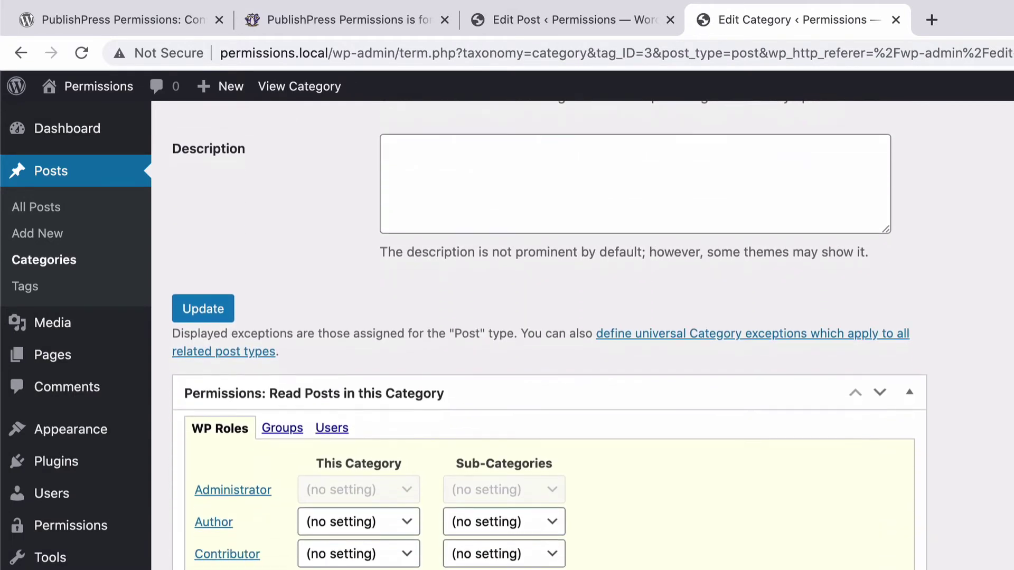
click(909, 394)
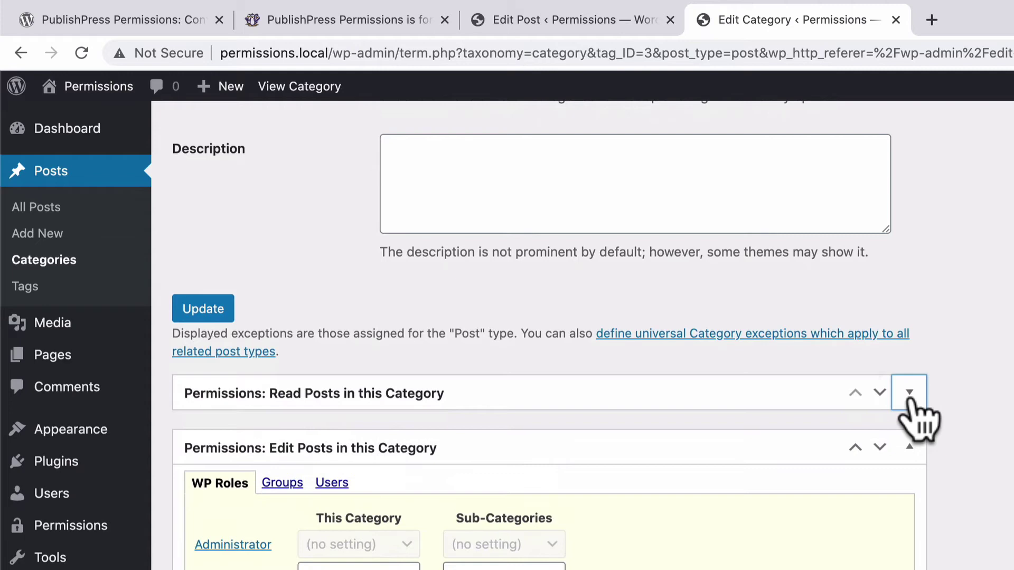
scroll(945, 528, down, 4)
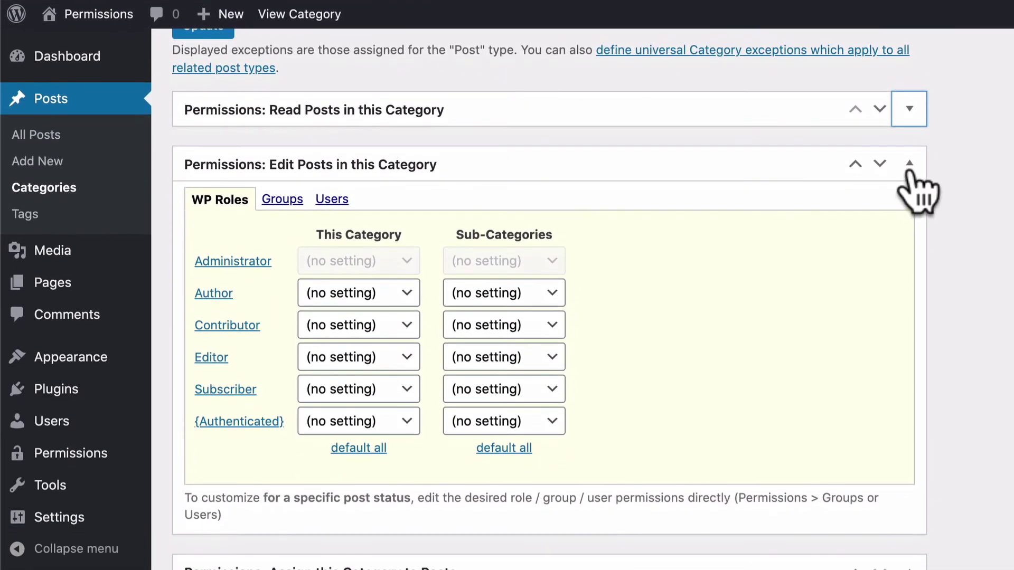
scroll(949, 417, down, 2)
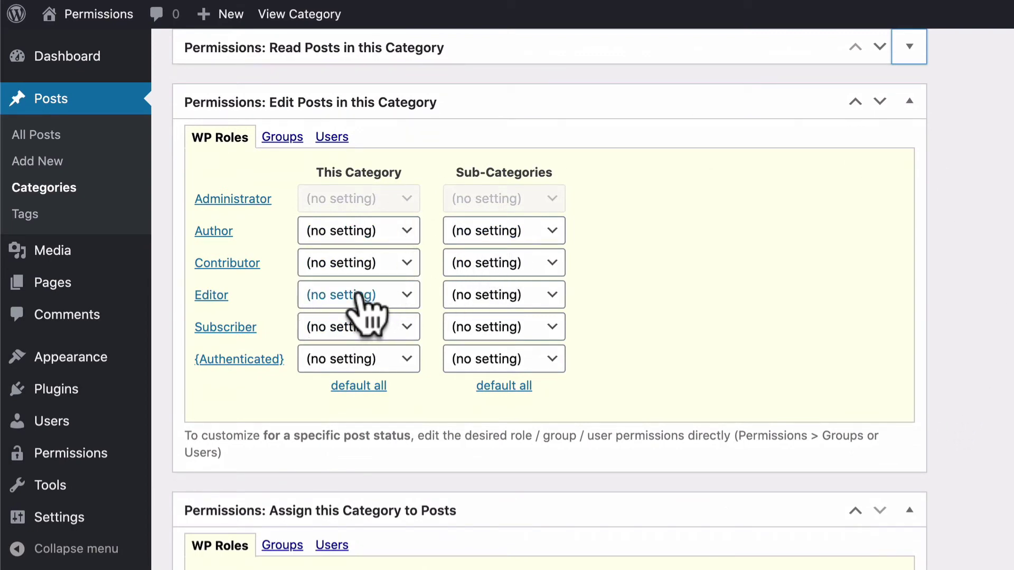
click(357, 294)
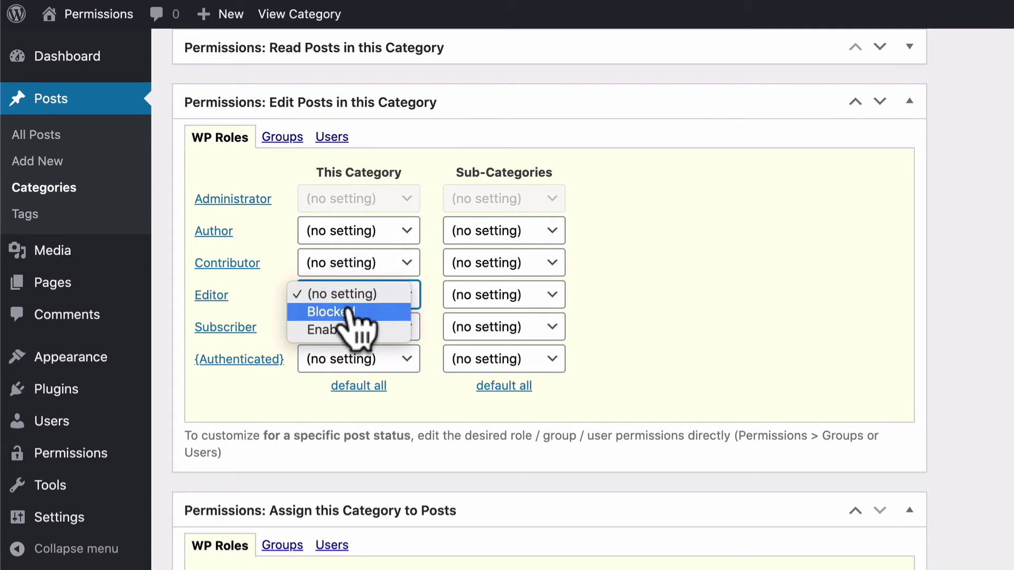
click(349, 312)
click(491, 293)
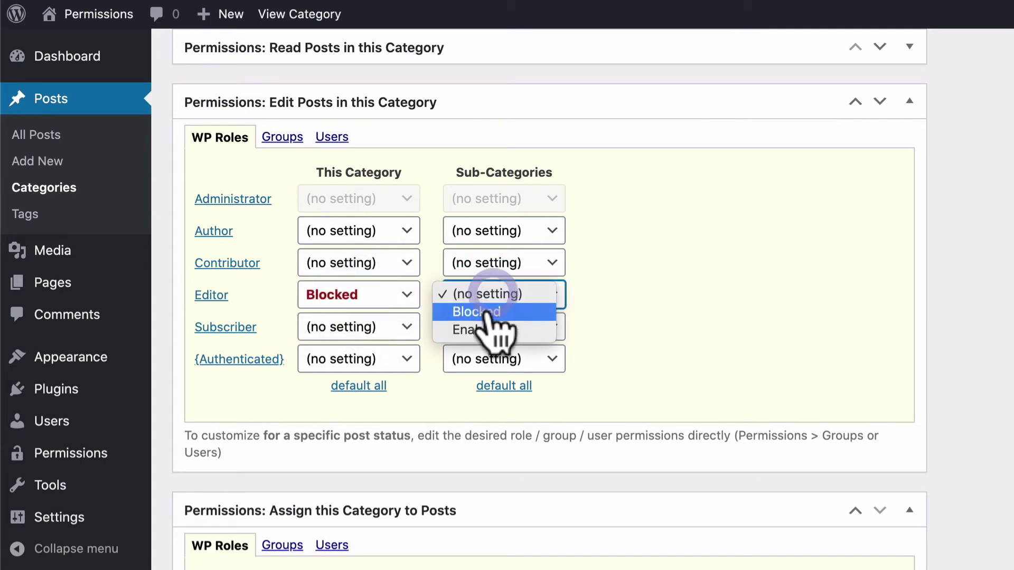
click(486, 313)
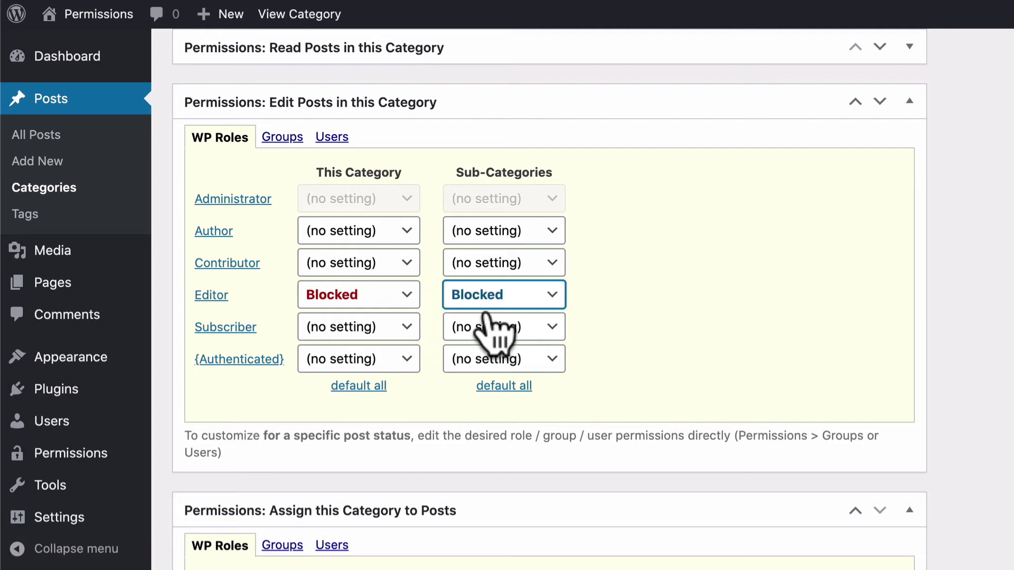
scroll(333, 549, down, 5)
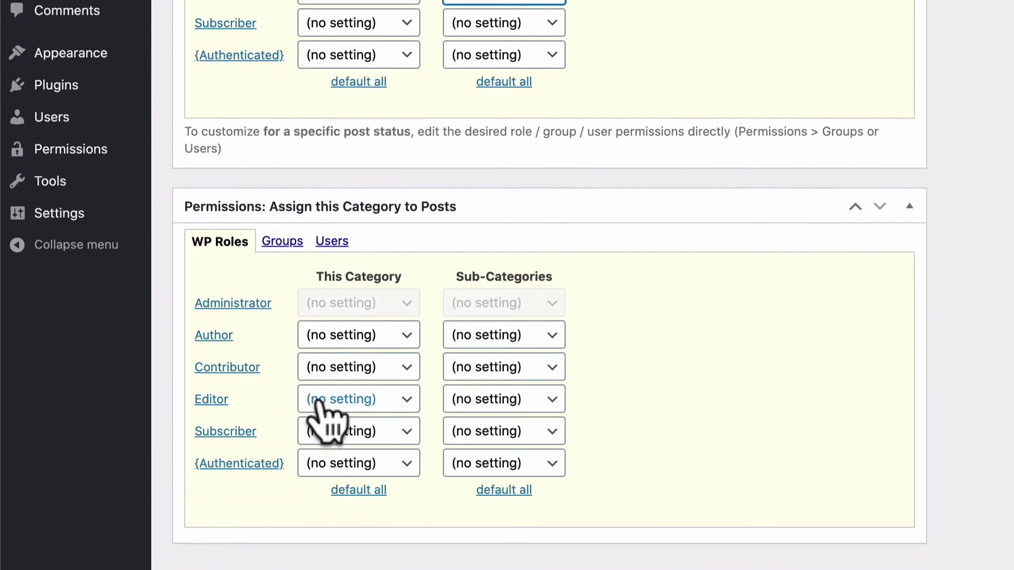
Block Editors from assigning Entertainment and its sub-categories, then update the category.
click(318, 402)
click(321, 419)
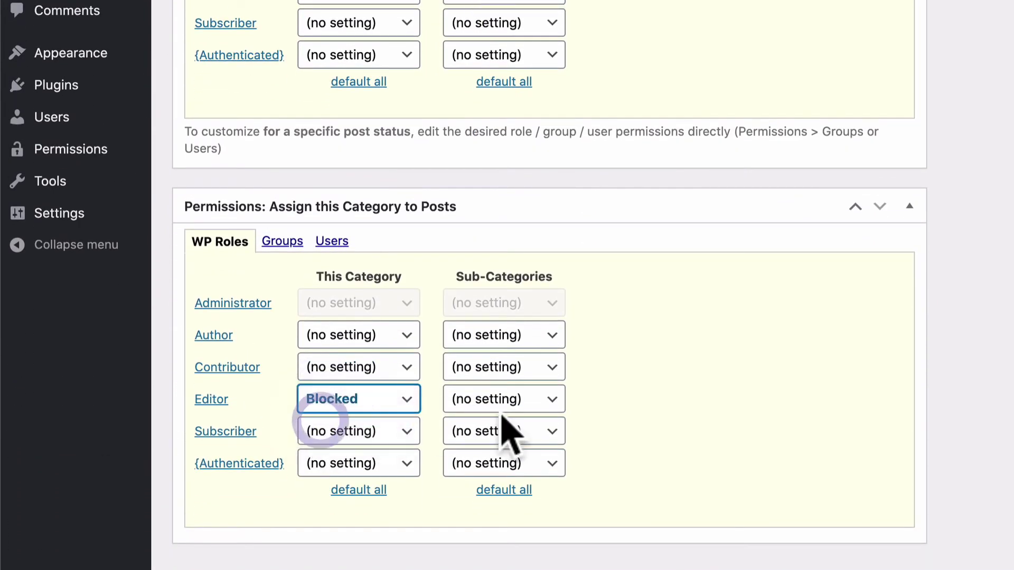
click(501, 404)
click(485, 417)
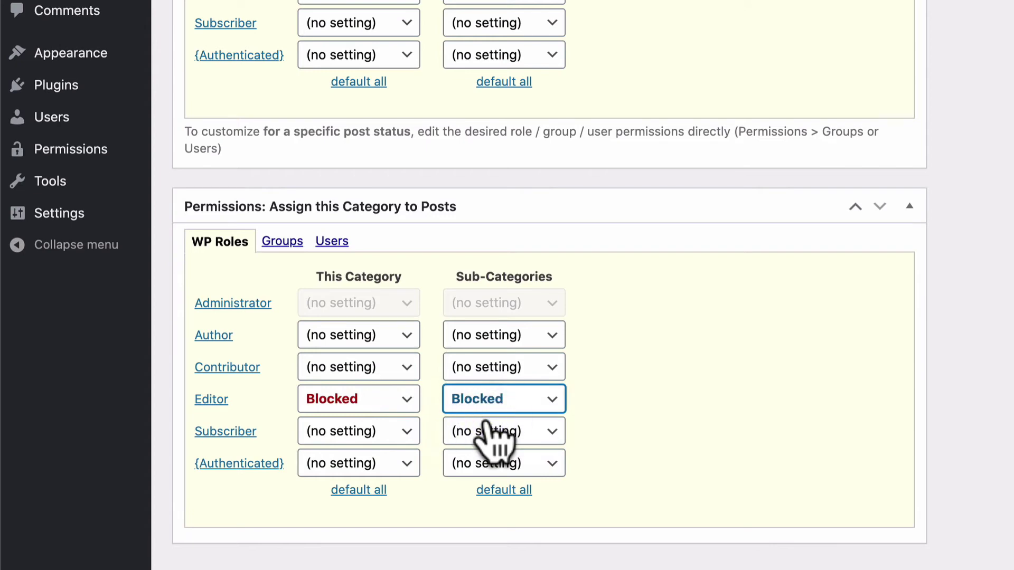
scroll(485, 434, up, 7)
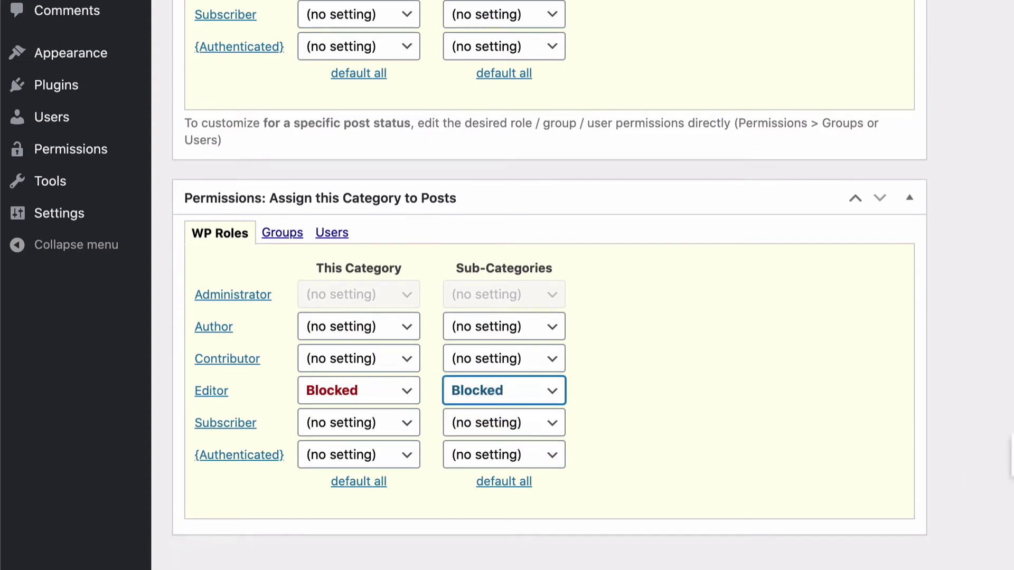
scroll(301, 319, up, 4)
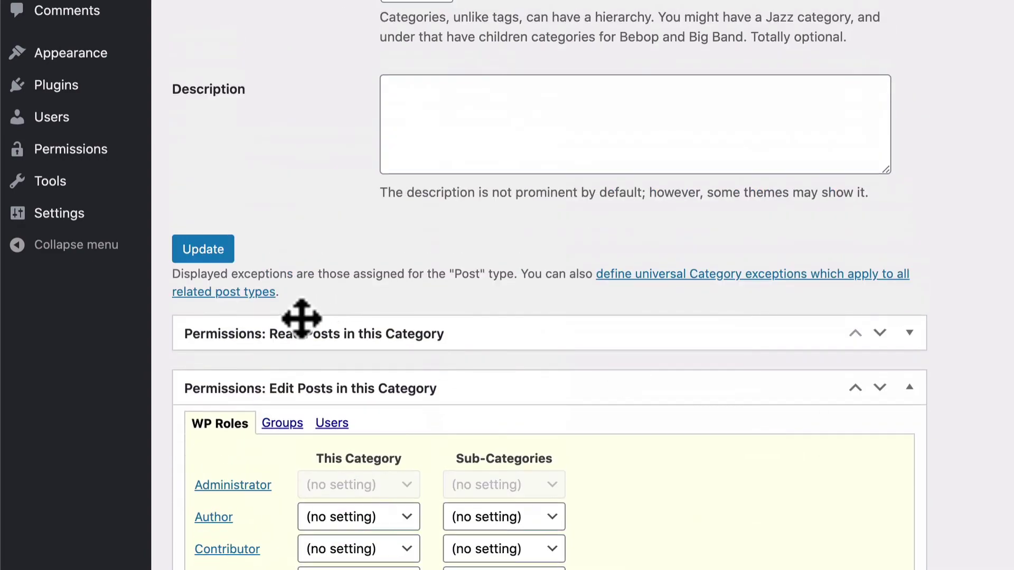
click(208, 251)
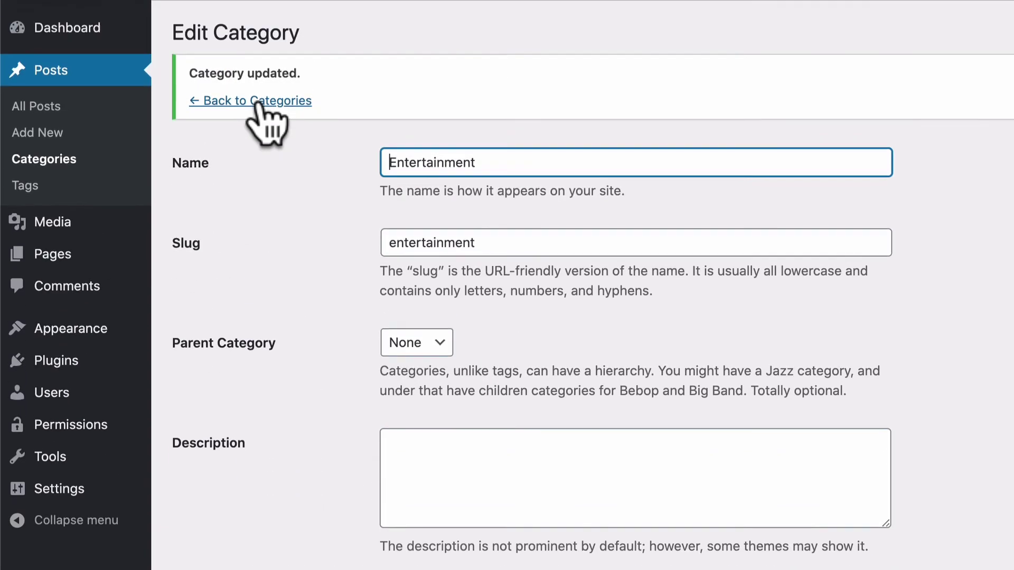
Open the News category and block Editors from editing its posts and sub-category posts.
click(258, 103)
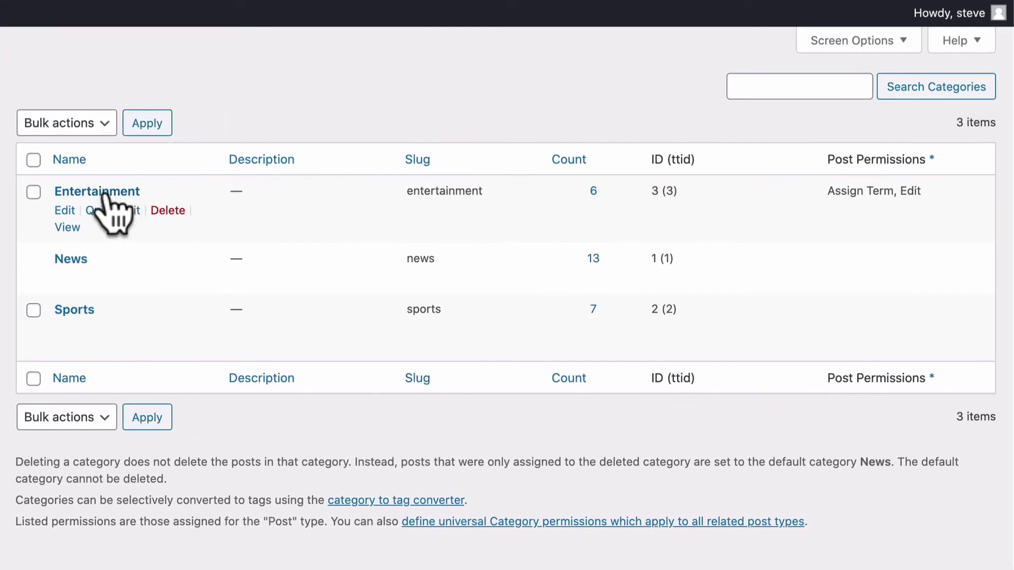
drag(827, 191, 890, 190)
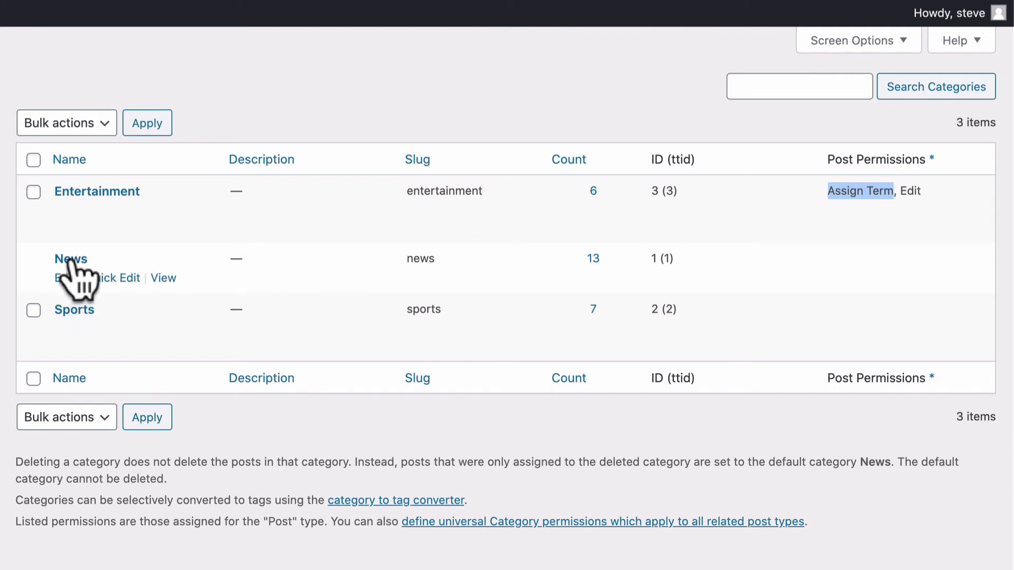
click(65, 278)
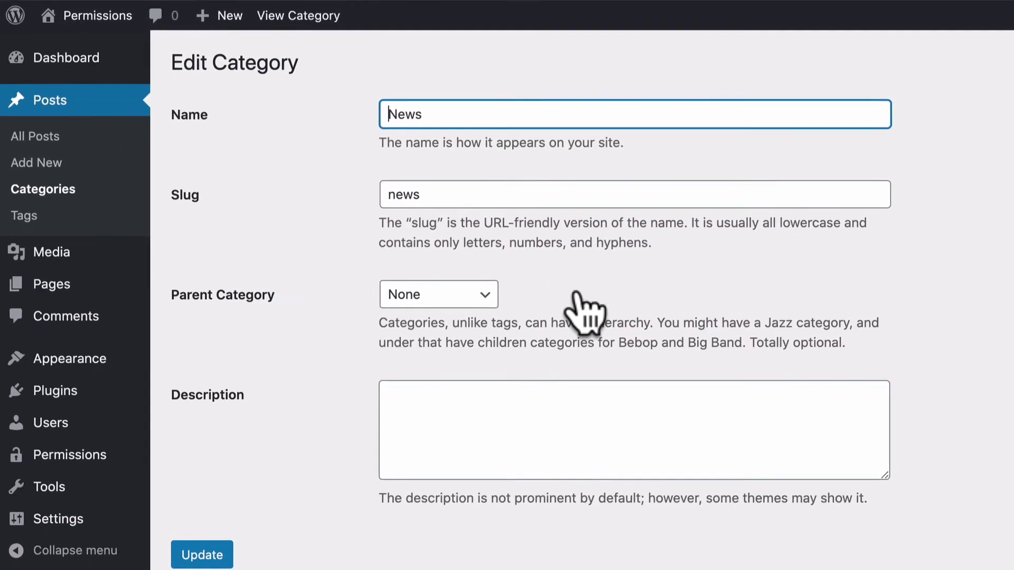
scroll(309, 561, down, 10)
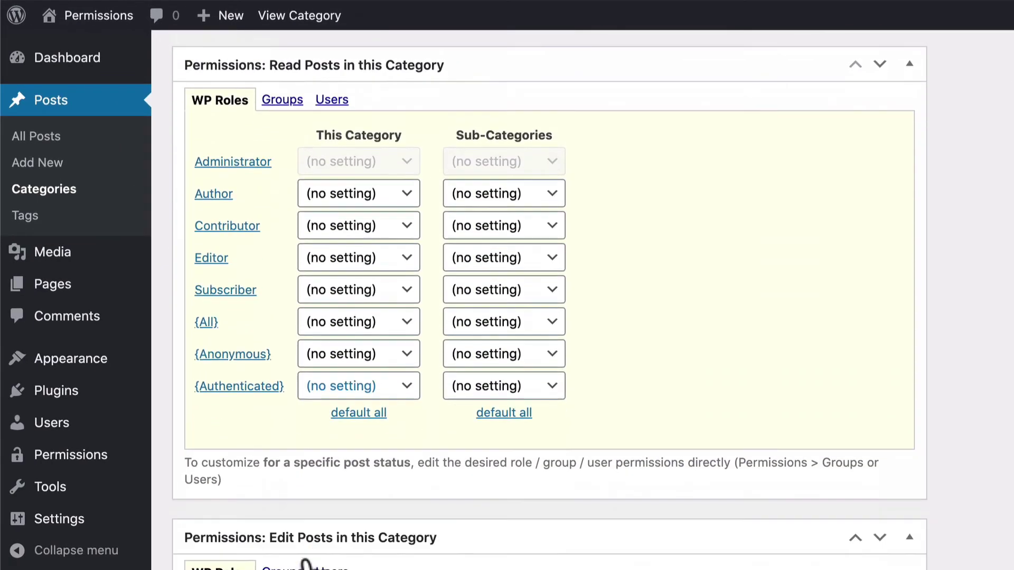
scroll(334, 340, down, 3)
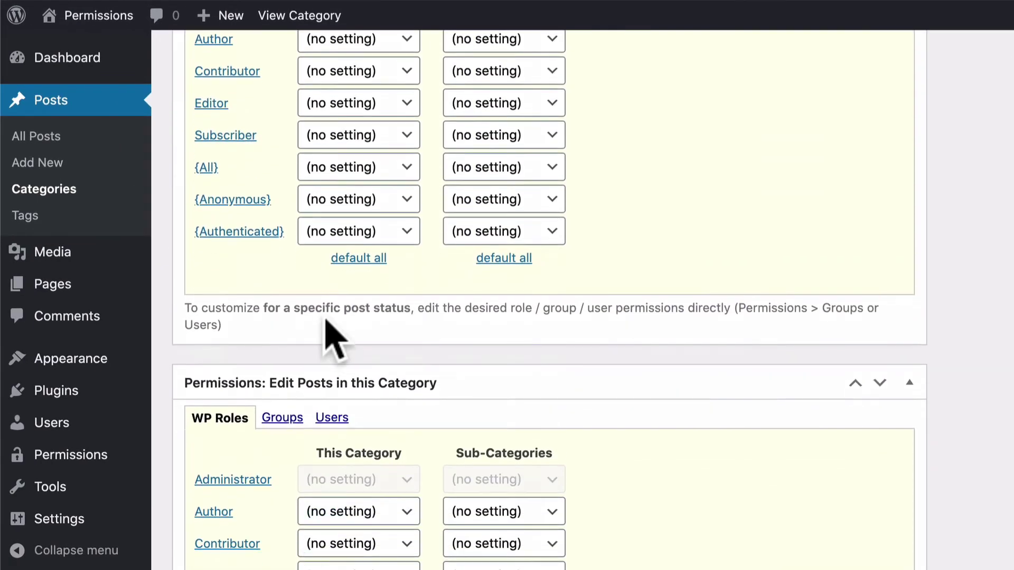
scroll(305, 385, down, 3)
click(325, 499)
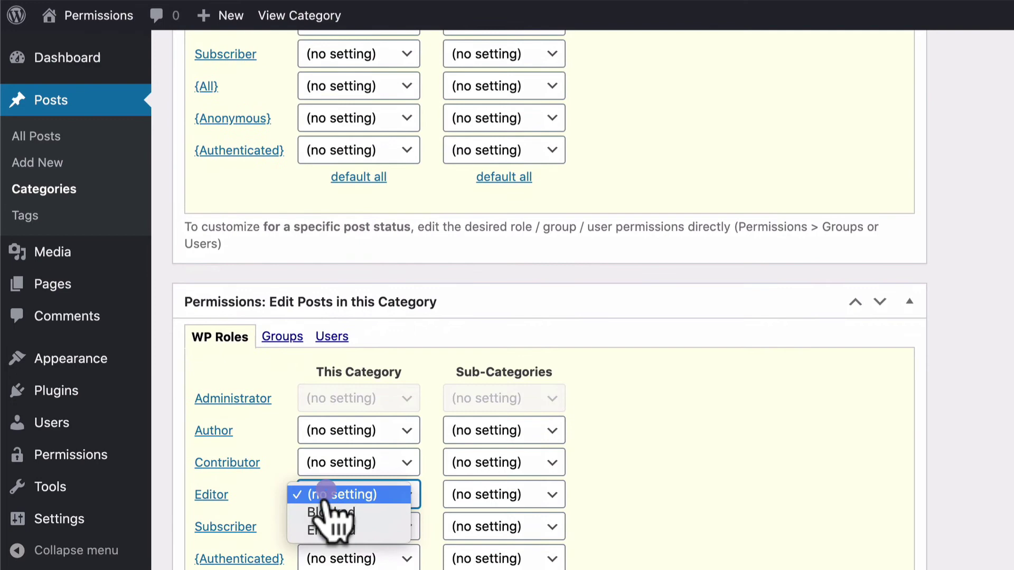
click(322, 512)
click(507, 497)
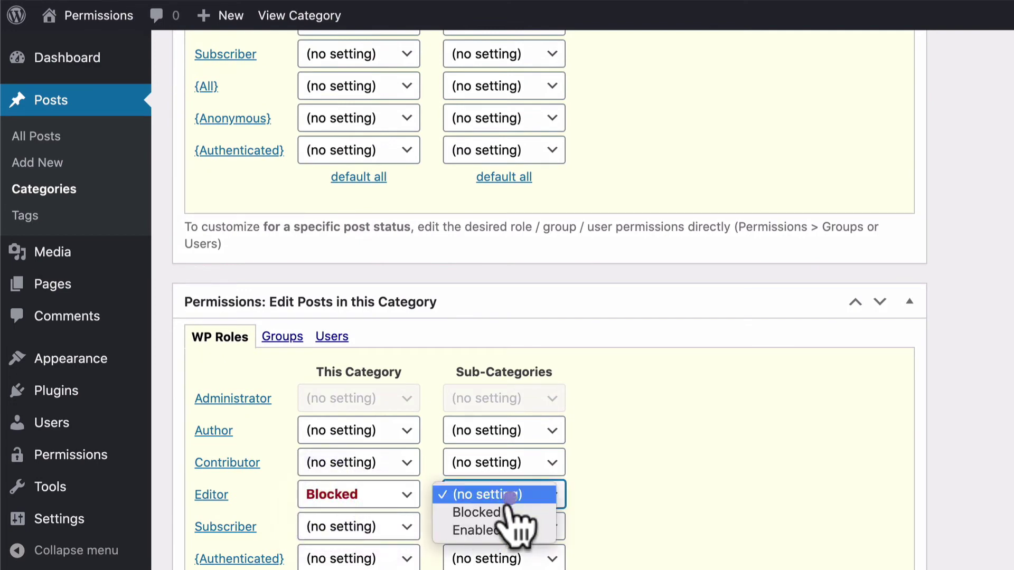
click(504, 512)
Block Editors from assigning News and its sub-categories, then update the category.
scroll(505, 533, down, 5)
scroll(298, 285, down, 4)
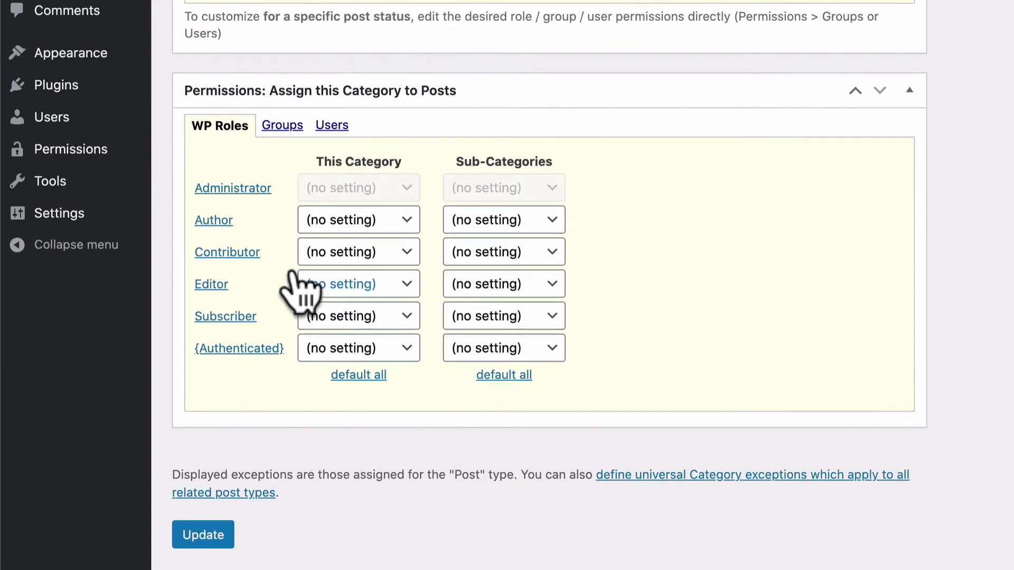
click(317, 284)
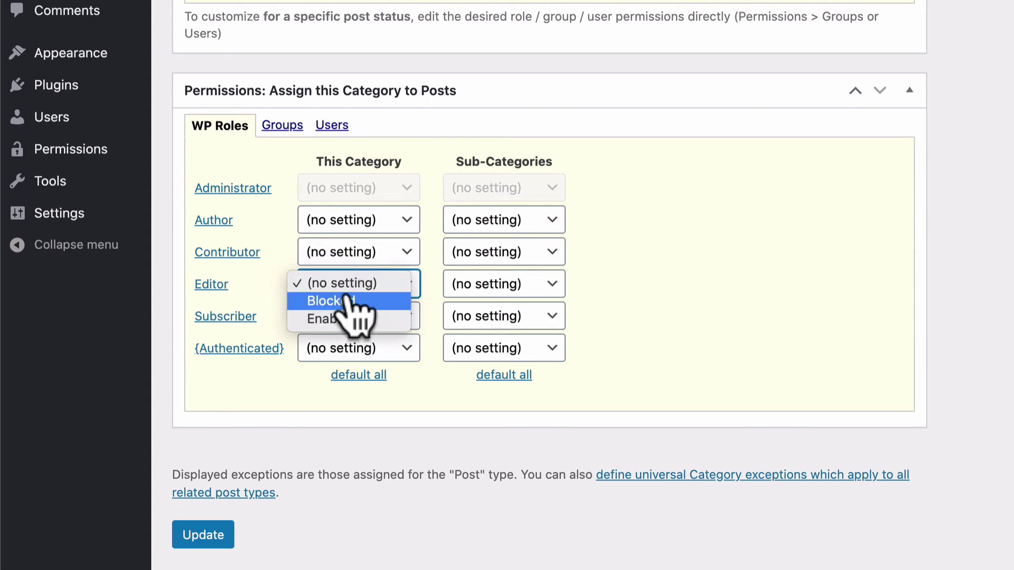
click(332, 301)
click(483, 285)
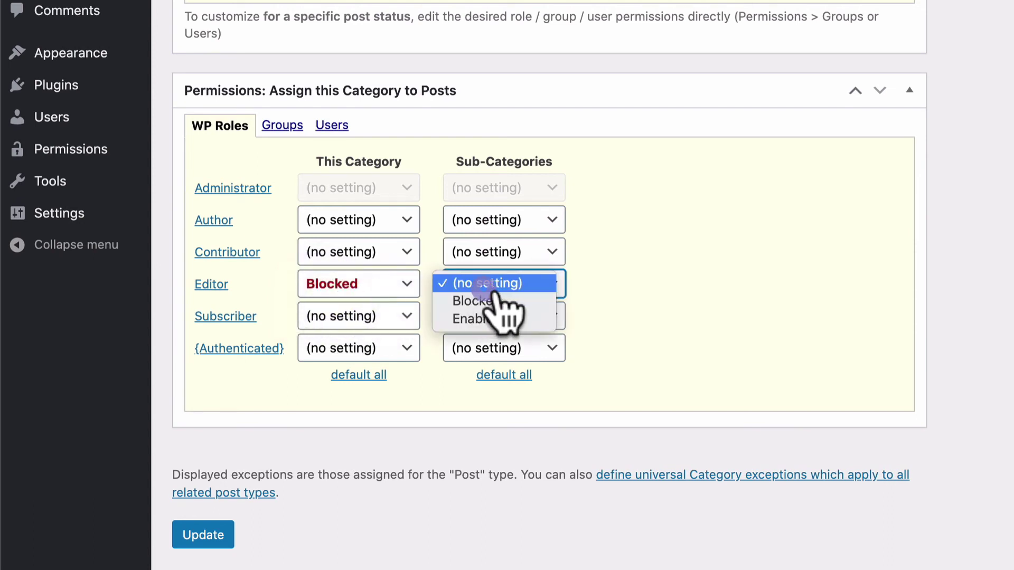
click(488, 299)
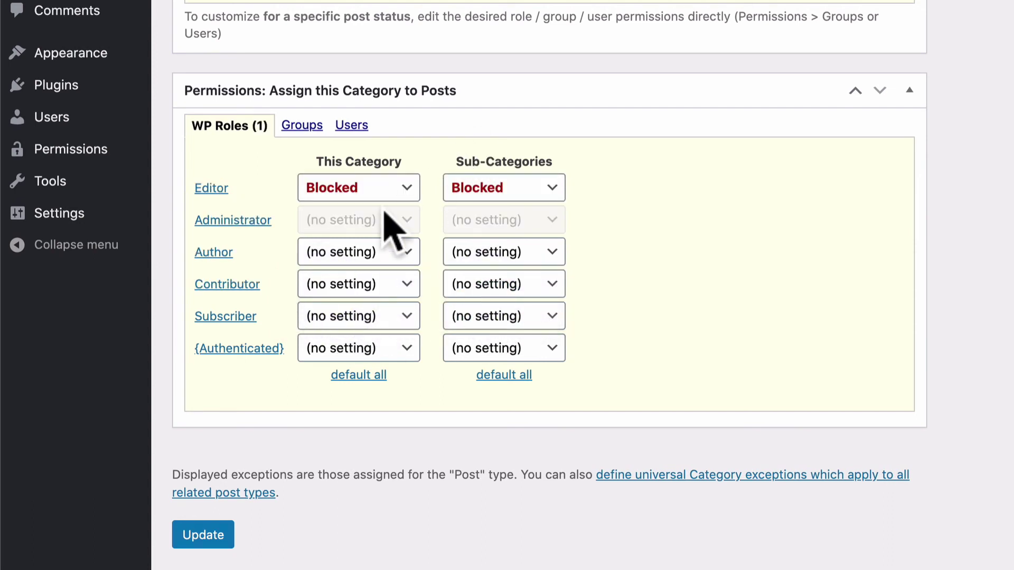
click(203, 534)
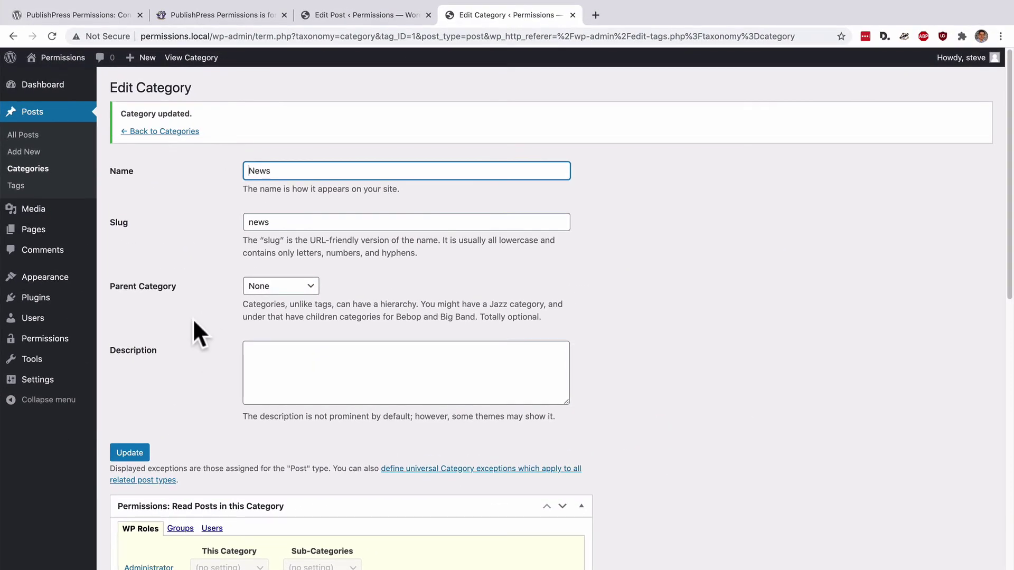
Filter Users by the Editor role and use Switch To on that editor account.
mouse_move(39, 328)
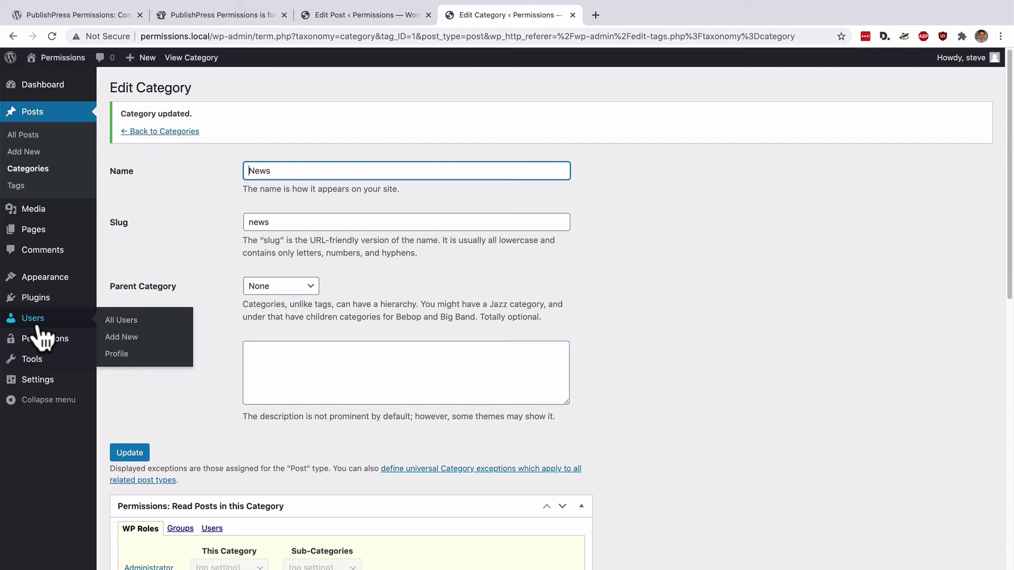
click(38, 327)
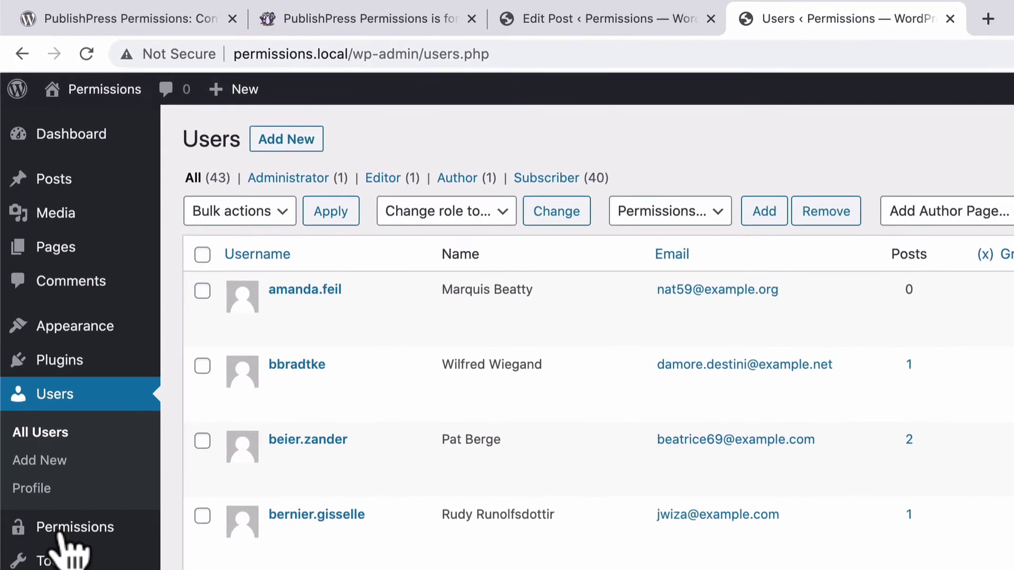
click(382, 178)
mouse_move(317, 293)
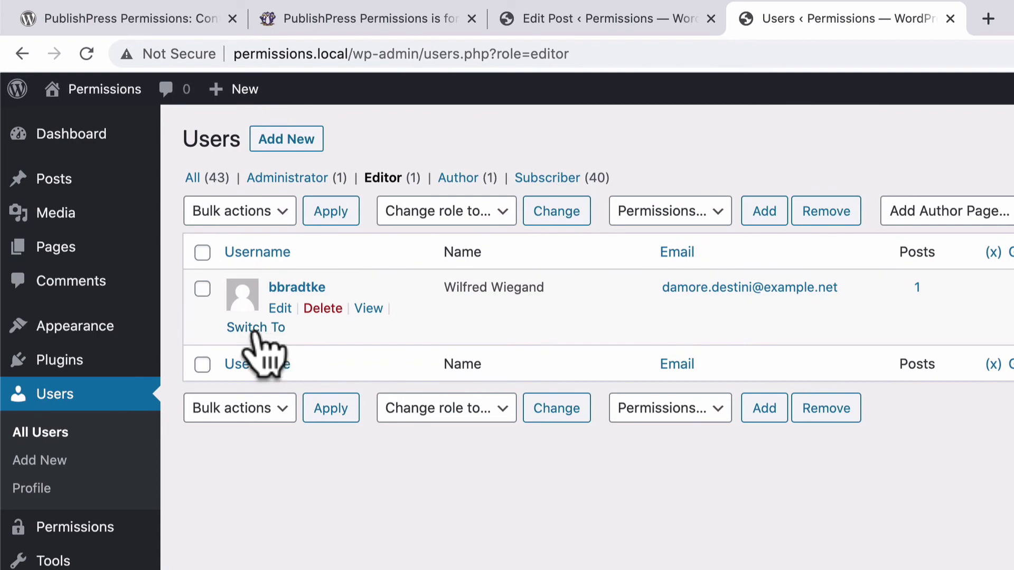
click(255, 328)
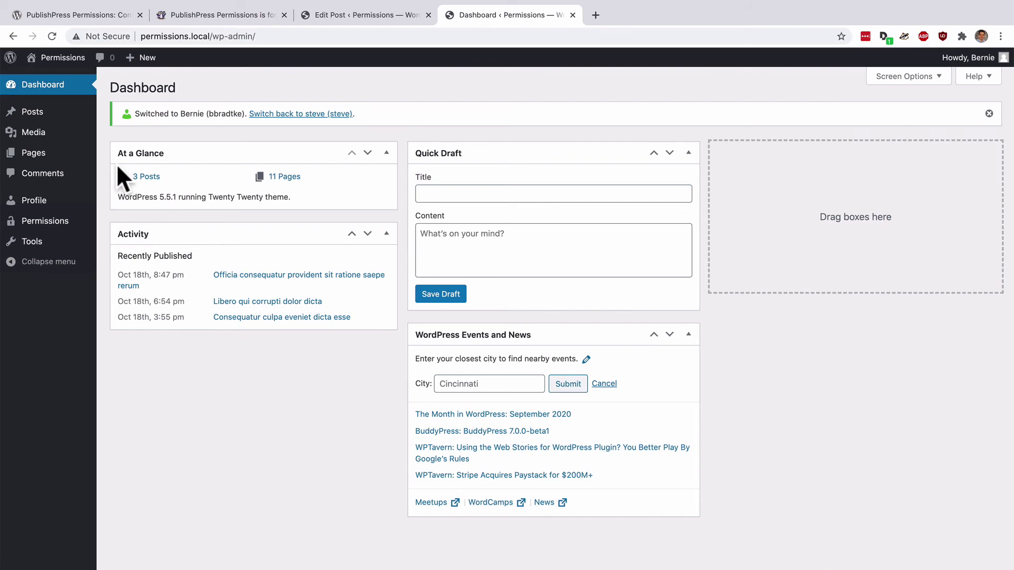
As the Editor, start a new post and check that only Sports appears under Categories.
click(47, 112)
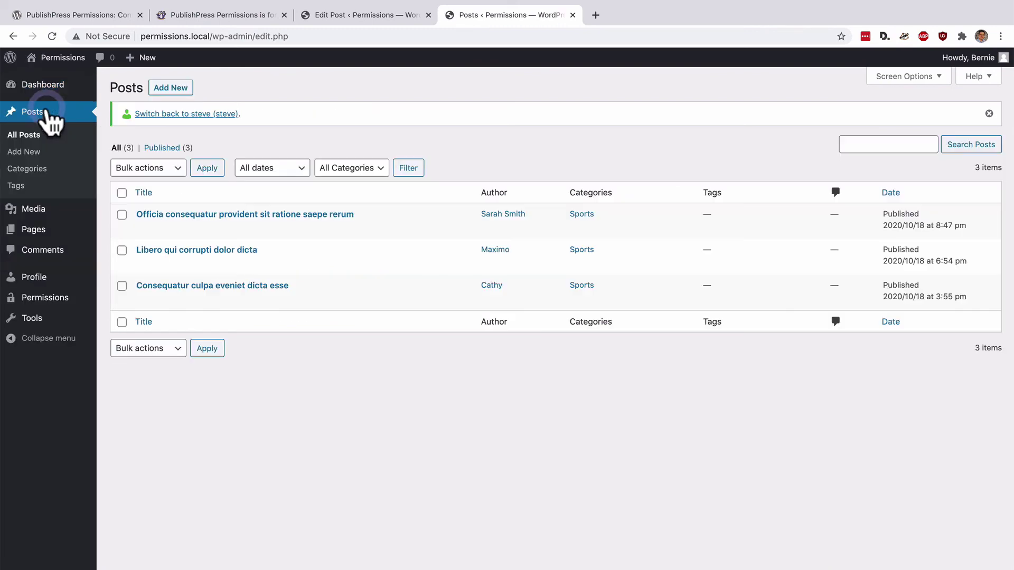
click(171, 88)
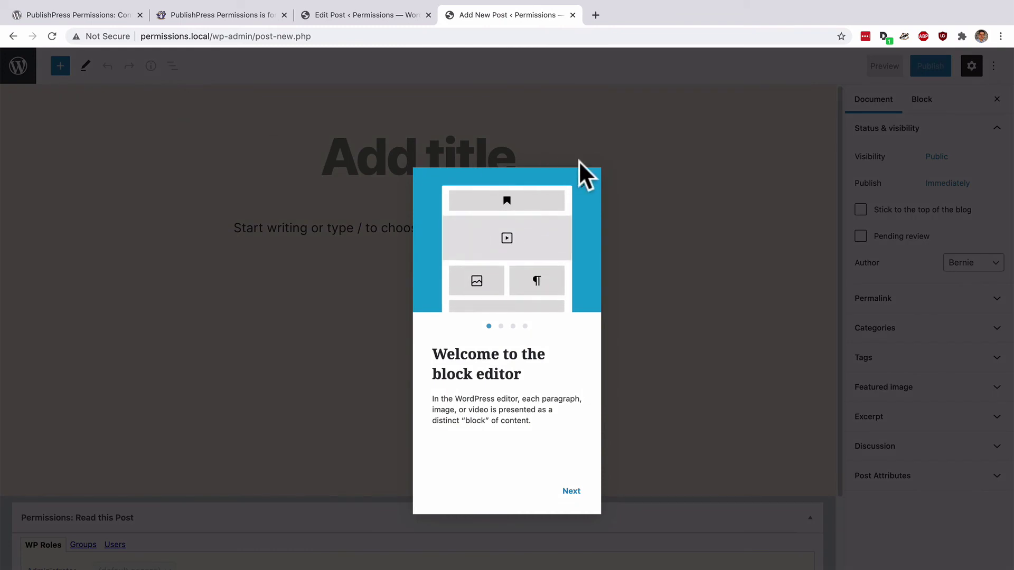
click(585, 183)
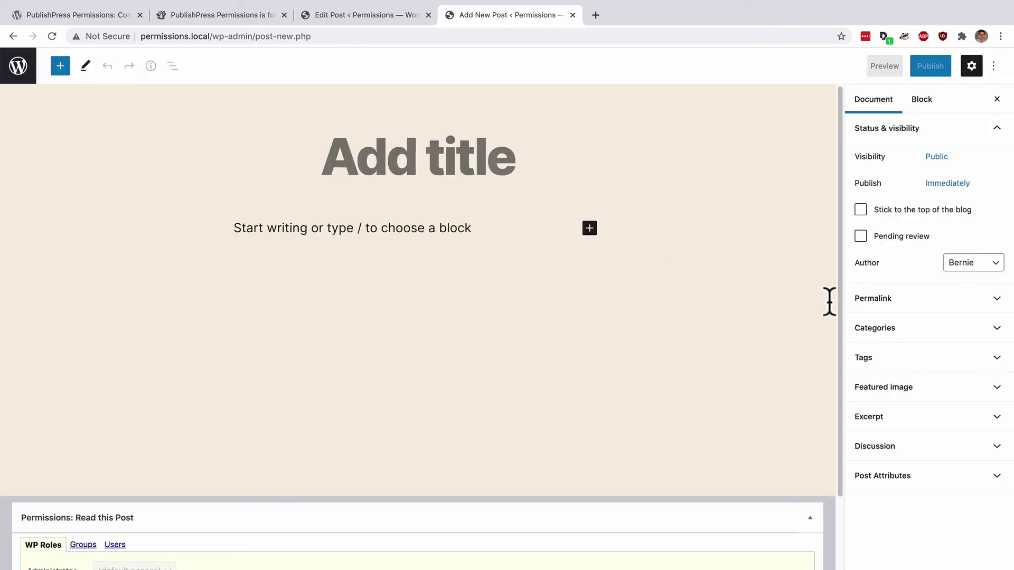
click(863, 327)
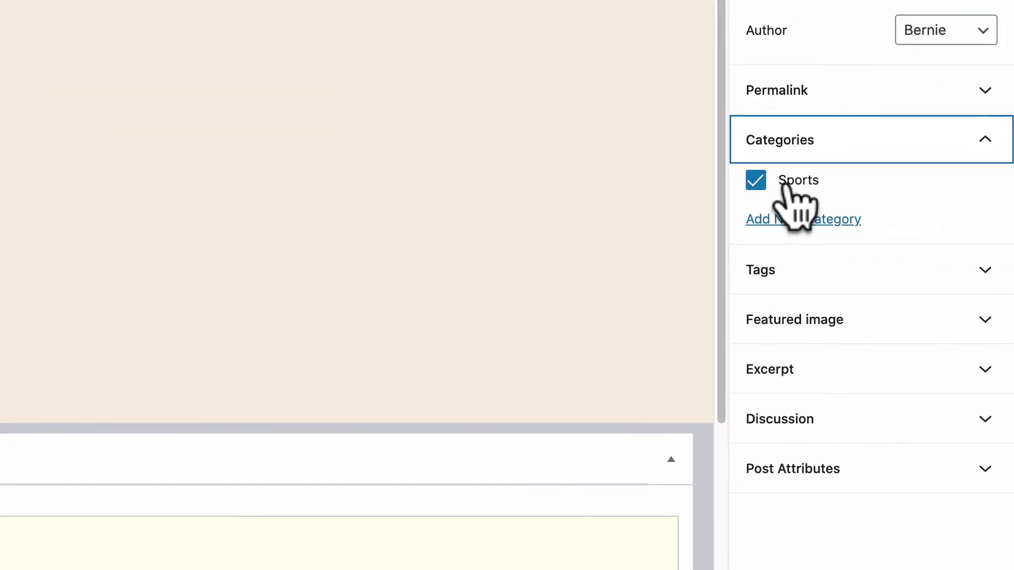
Title the post 'Sports Info' and return to the WordPress.org plugin page.
click(459, 119)
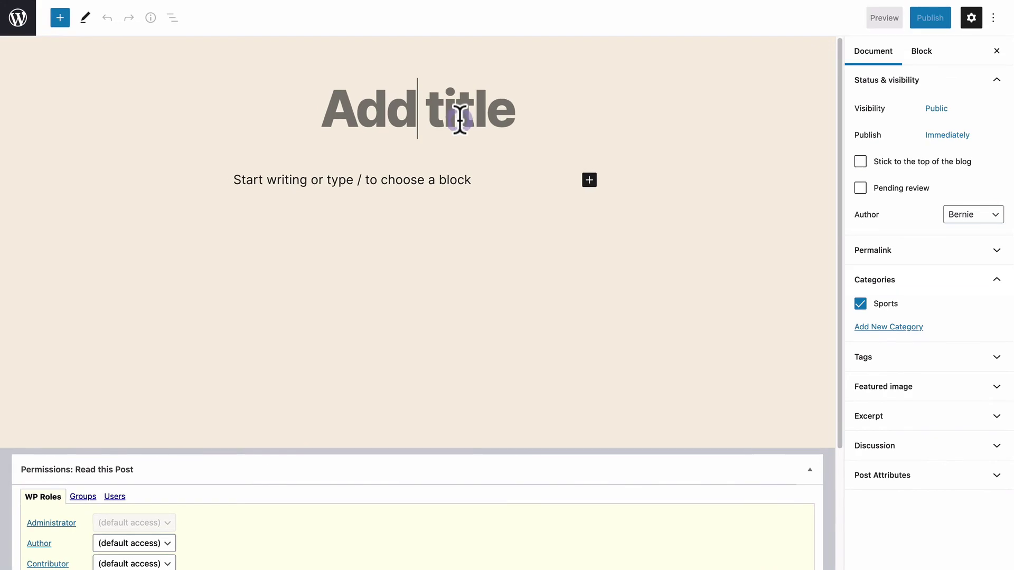
text(Sports I)
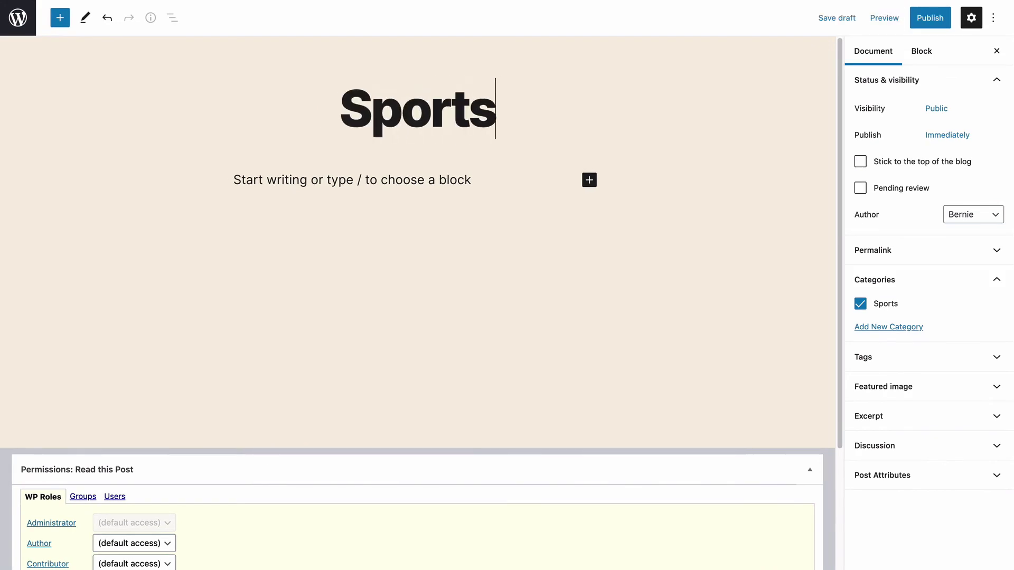
text(nfo)
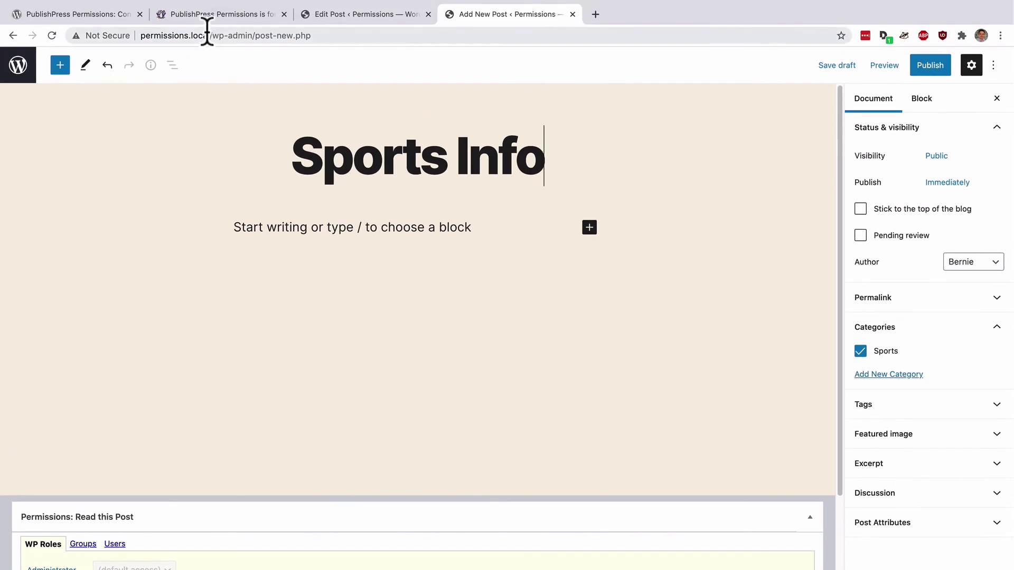
click(97, 16)
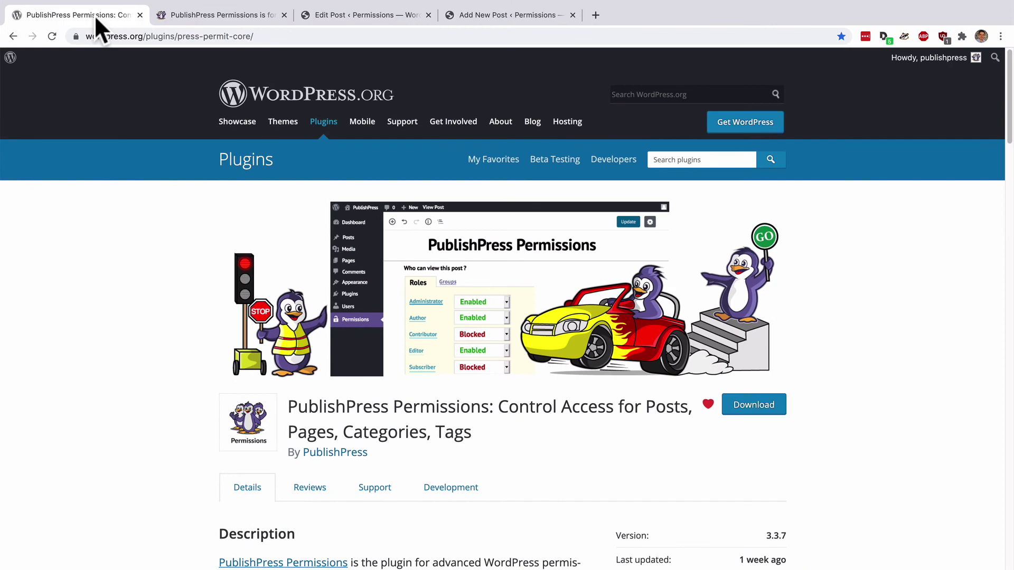
Switch to the publishpress.com tab showing the PublishPress Permissions product page.
click(195, 18)
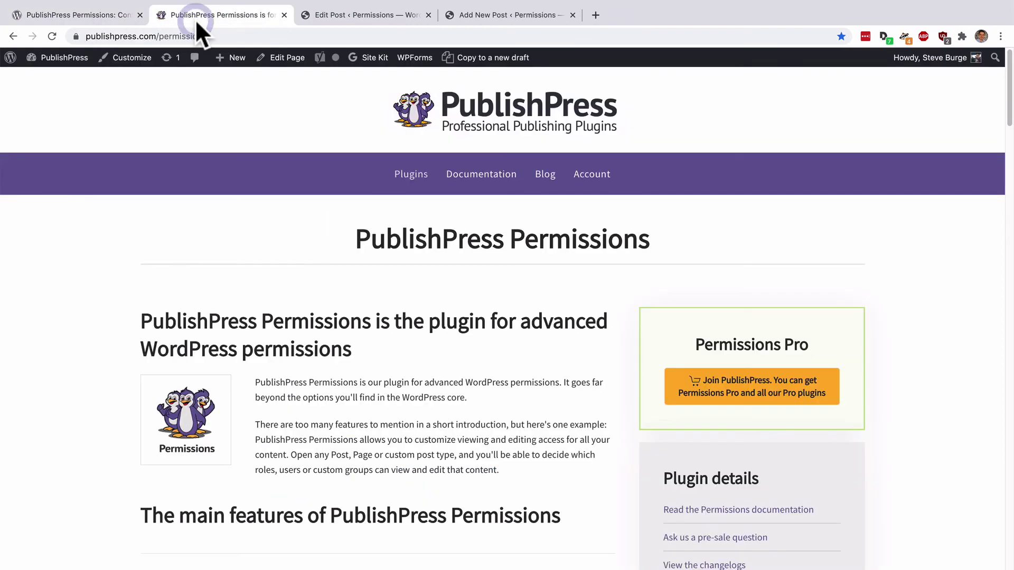